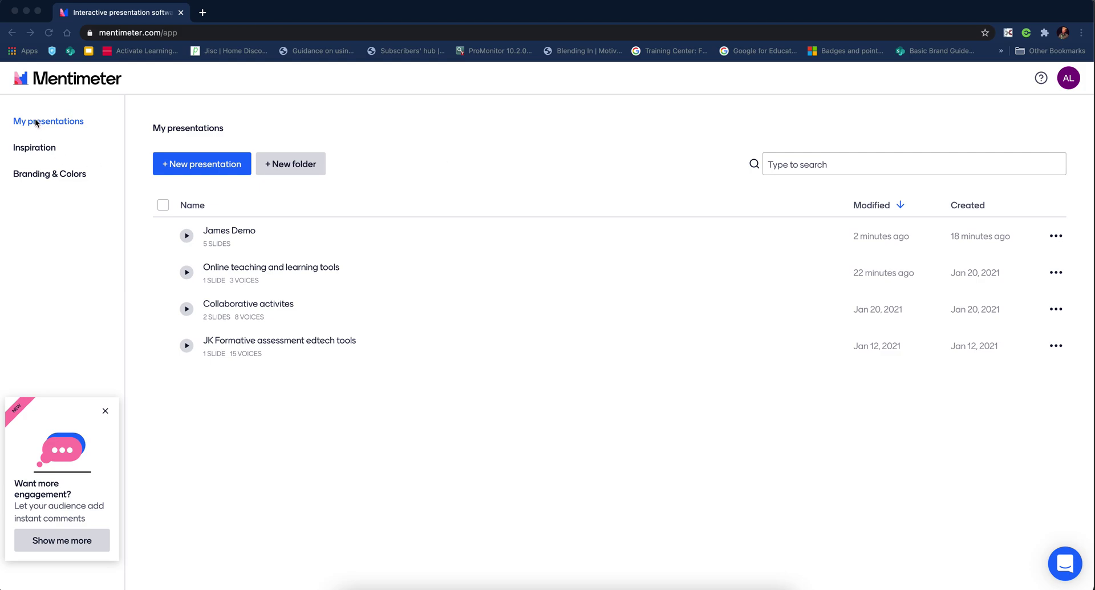
Scroll through the Inspiration templates, then open Branding & Colors and the audience comments notice
left_click(35, 150)
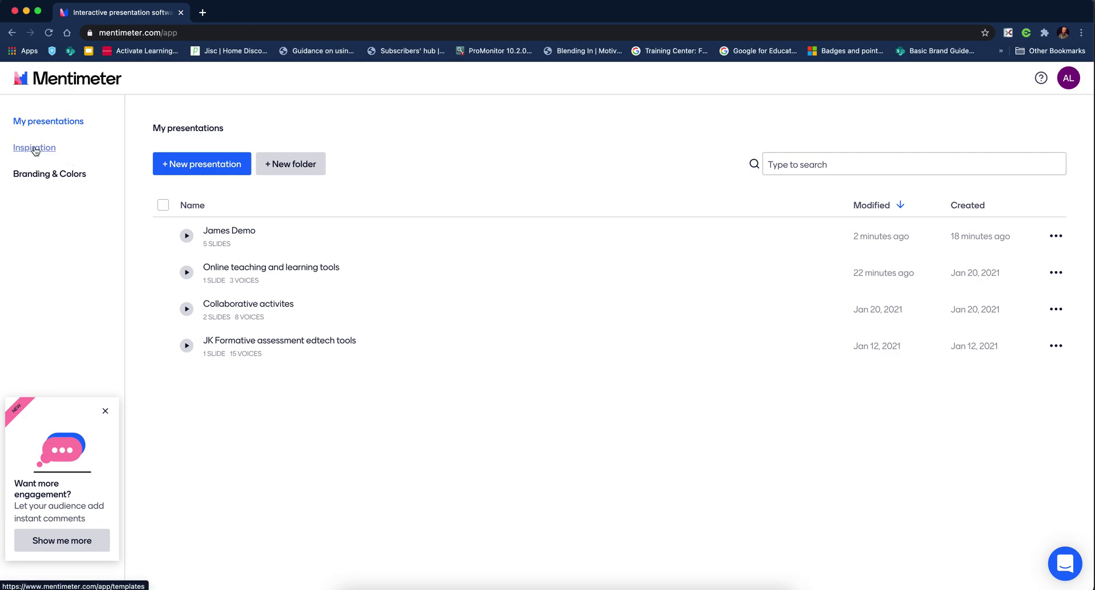
left_click(35, 149)
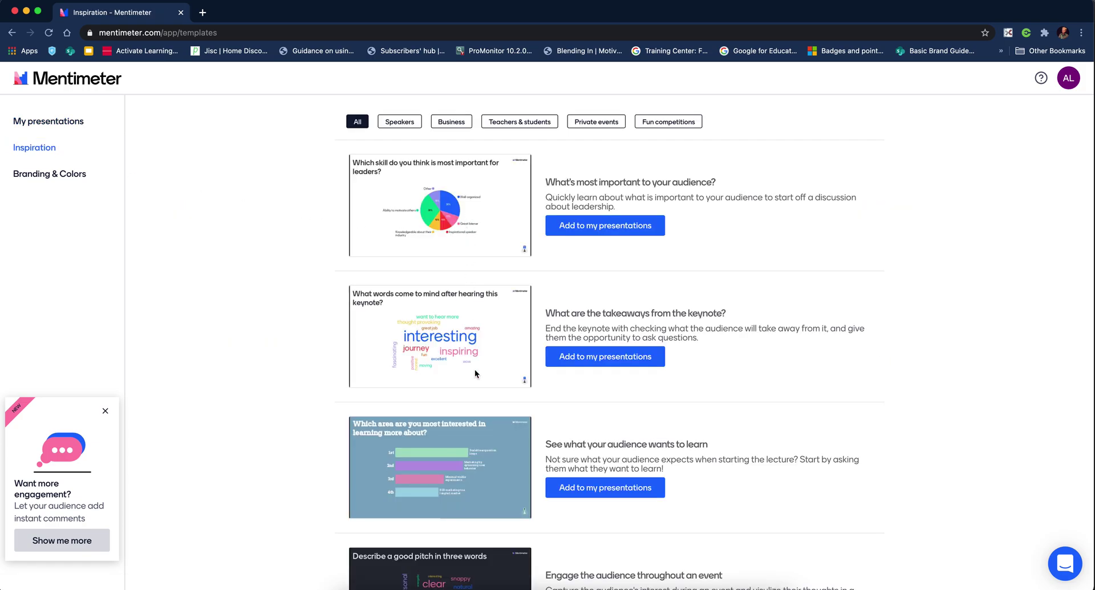
scroll(475, 371, "down", 3)
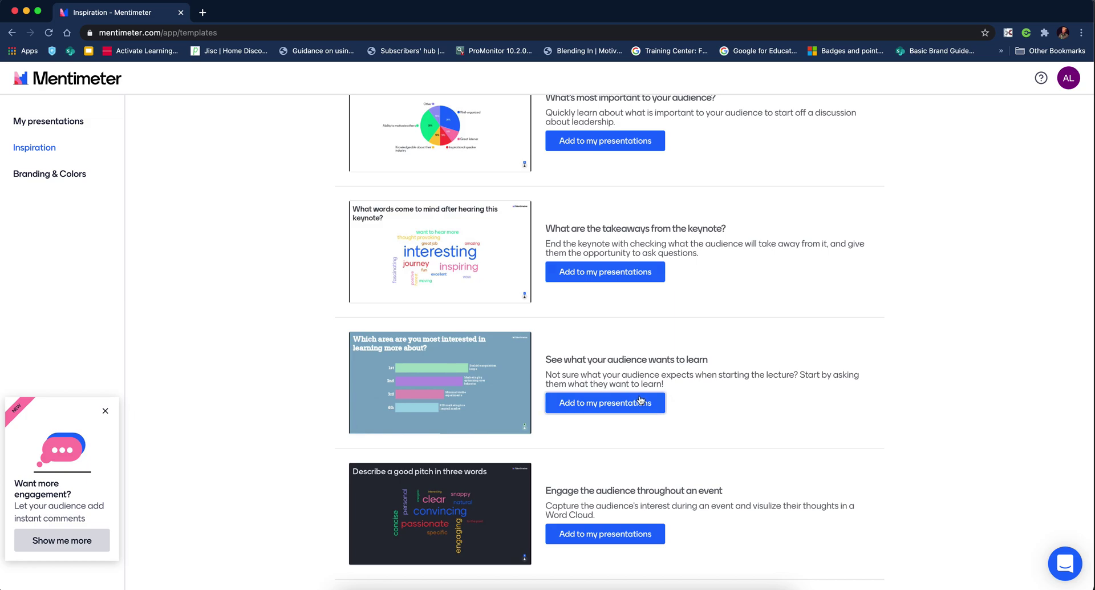
scroll(612, 436, "down", 5)
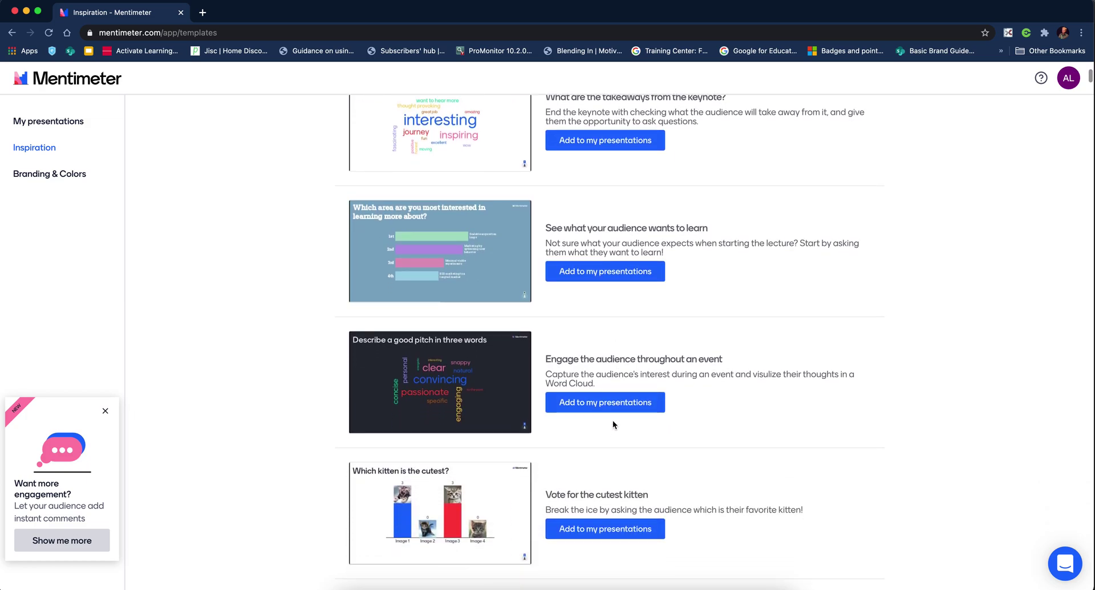
scroll(612, 438, "up", 1)
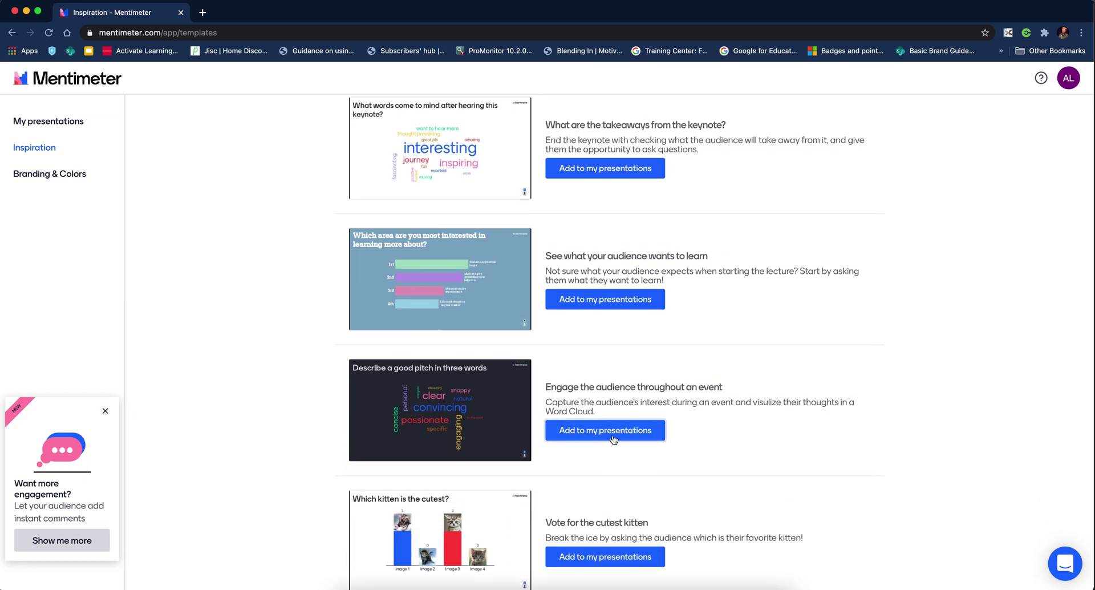
scroll(613, 439, "up", 6)
left_click(53, 173)
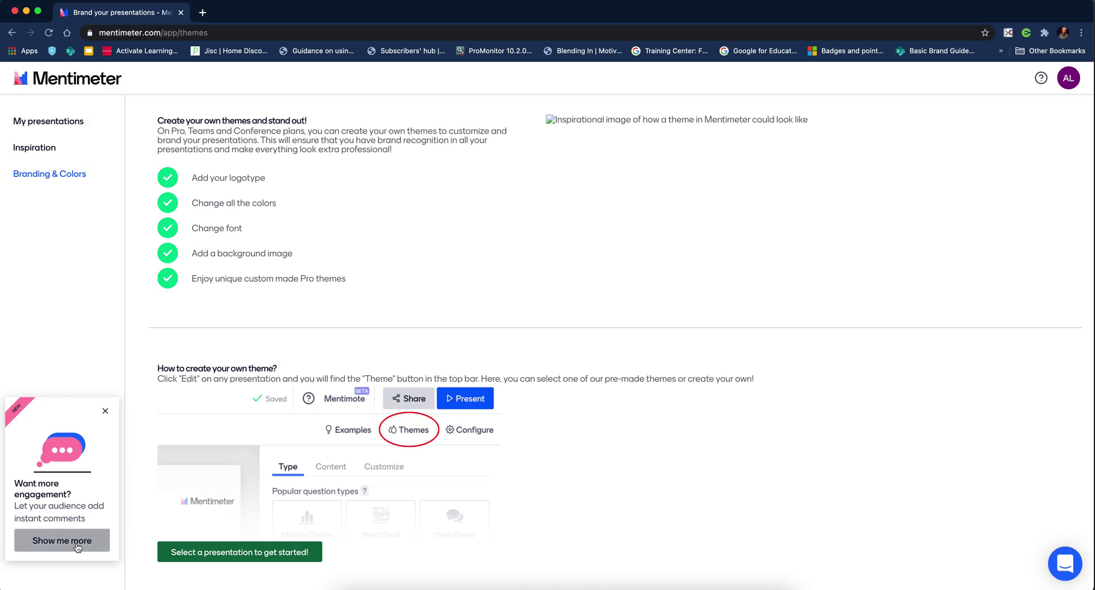
left_click(77, 547)
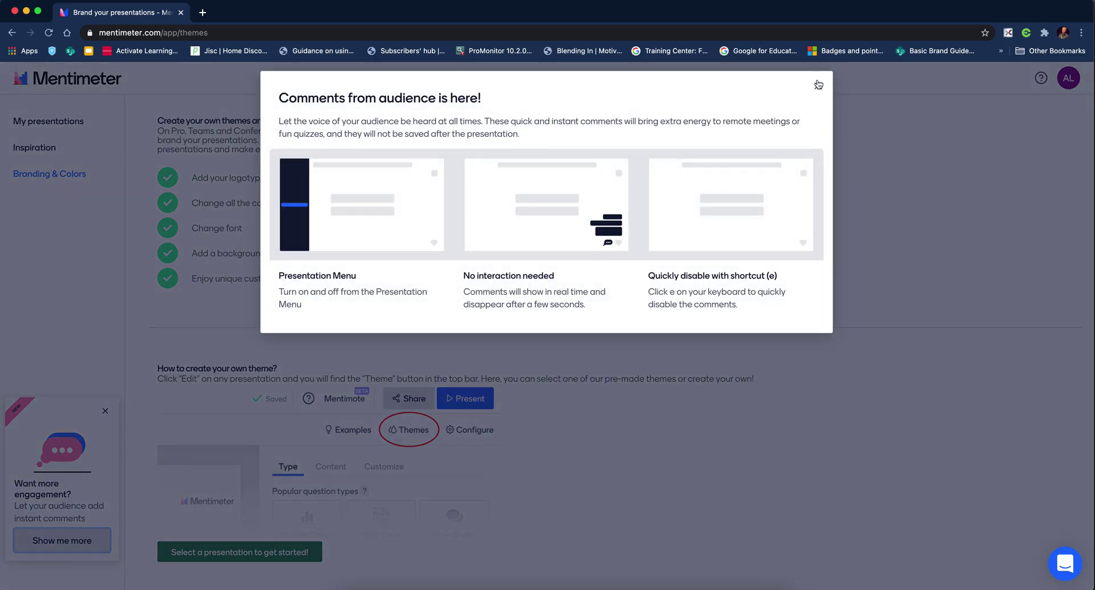
Dismiss the audience comments announcement and open James Demo from My presentations
left_click(818, 86)
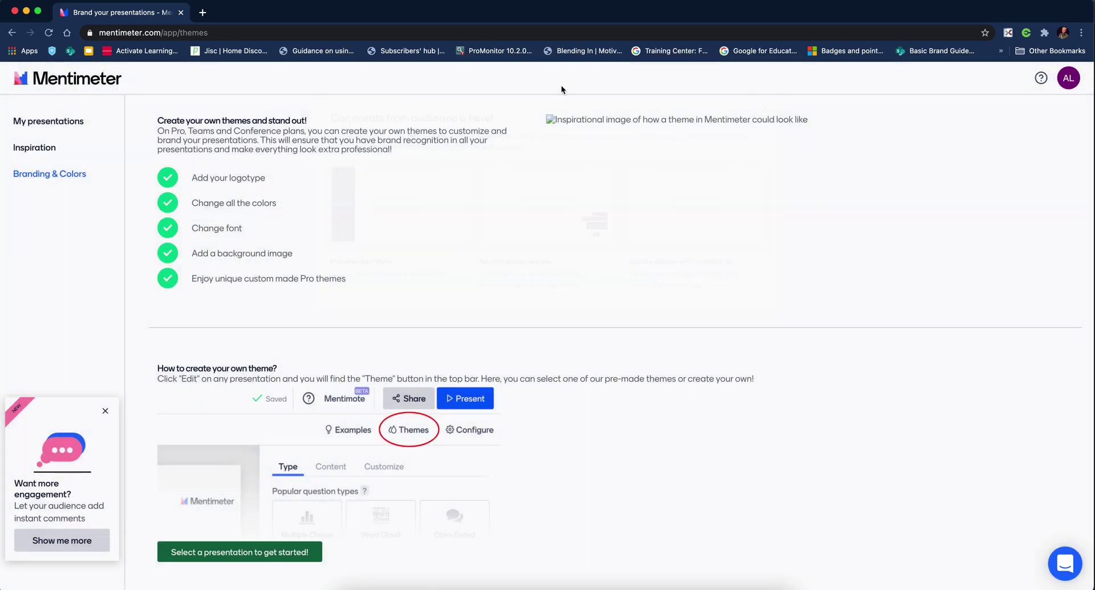
left_click(56, 124)
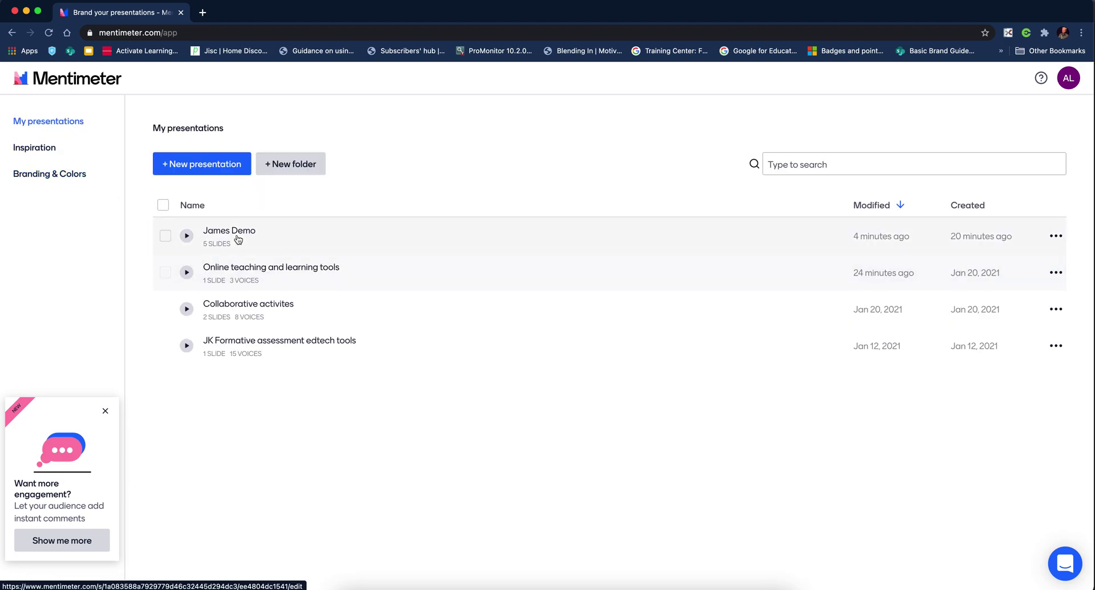
left_click(237, 234)
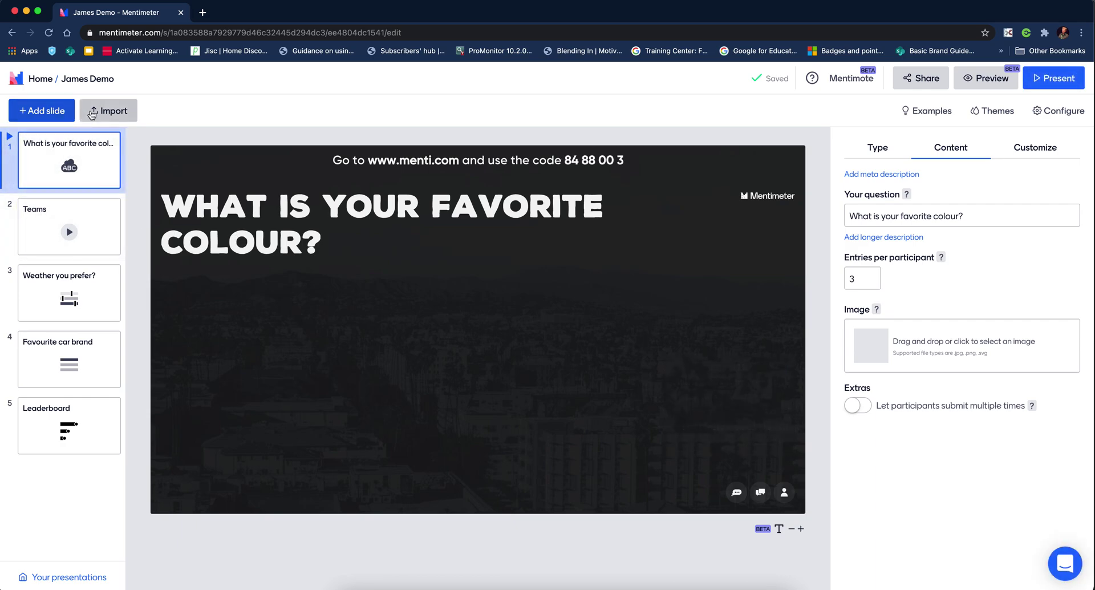
left_click(114, 113)
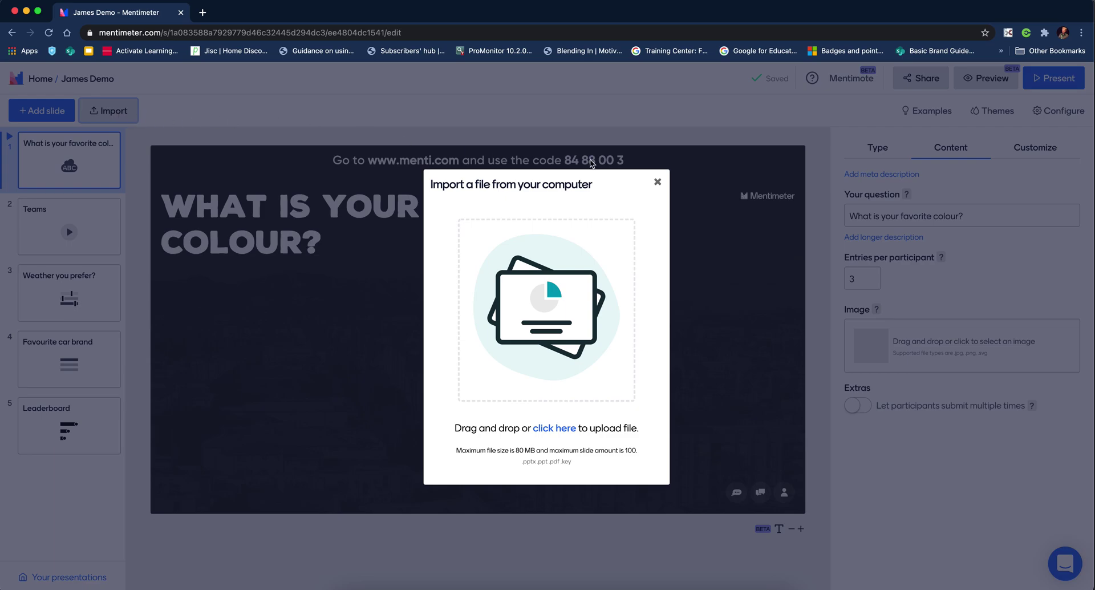
left_click(657, 182)
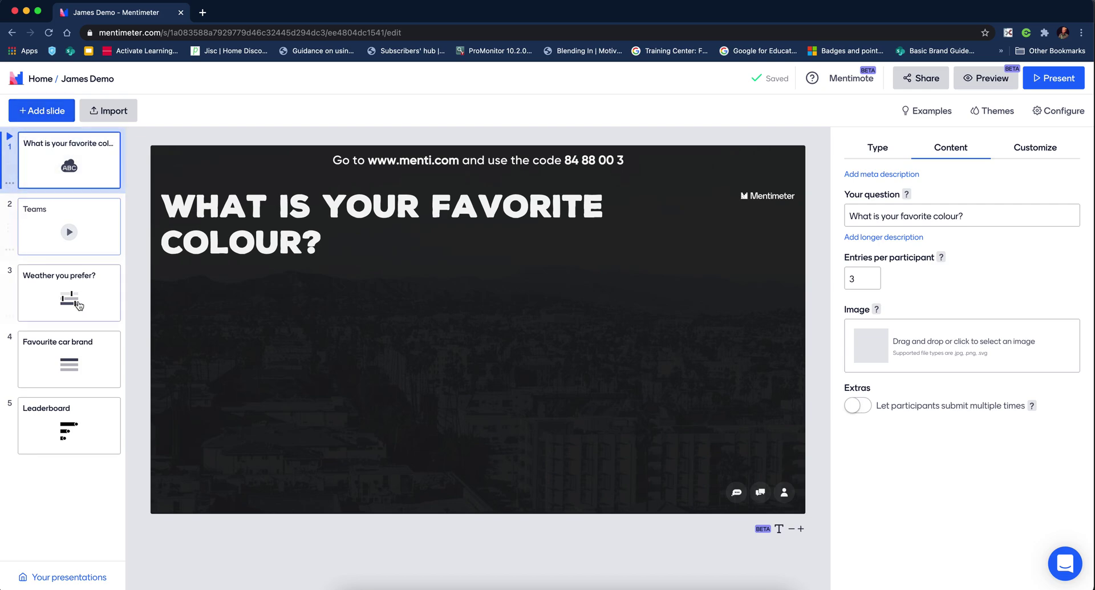
On the Weather you prefer? slide, move Sun above Snow so statements read Rain, Sun, Snow
left_click(93, 294)
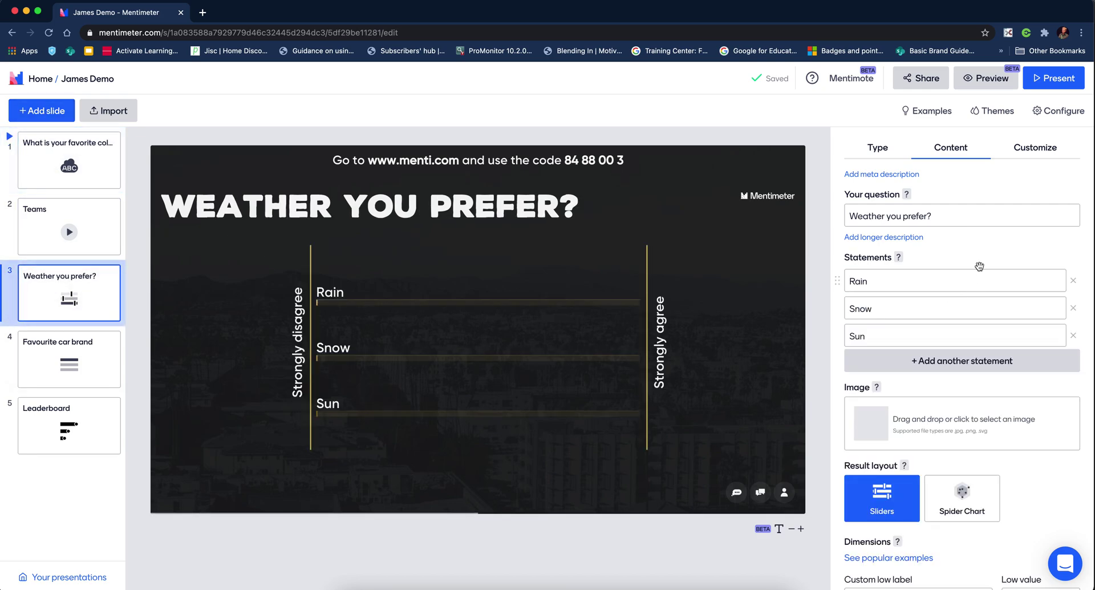
left_click_drag(940, 214, 836, 214)
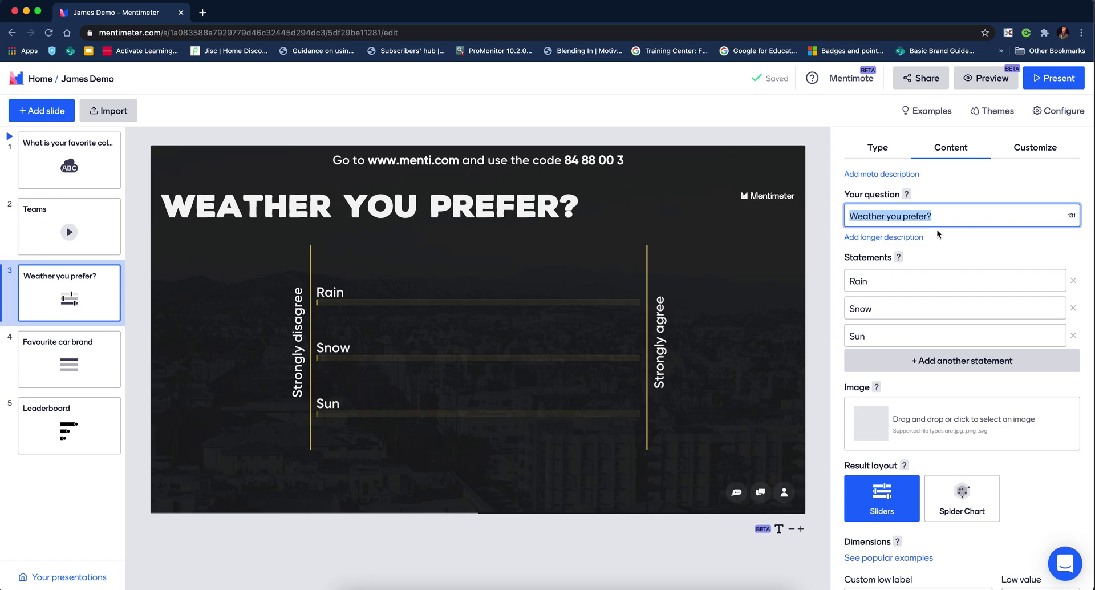
left_click(947, 218)
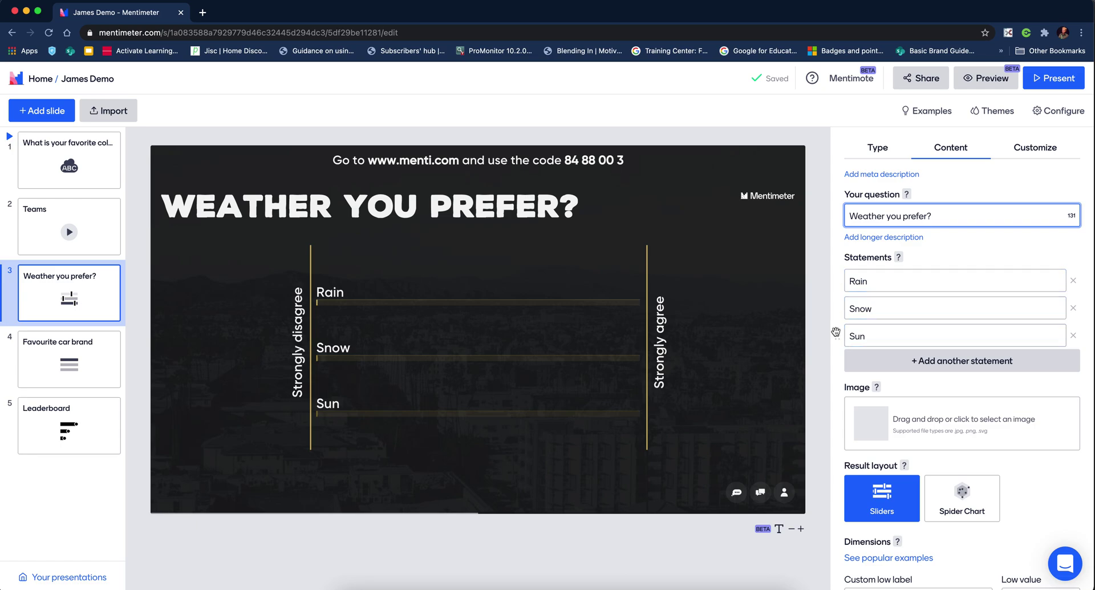
left_click_drag(838, 334, 838, 308)
left_click(996, 308)
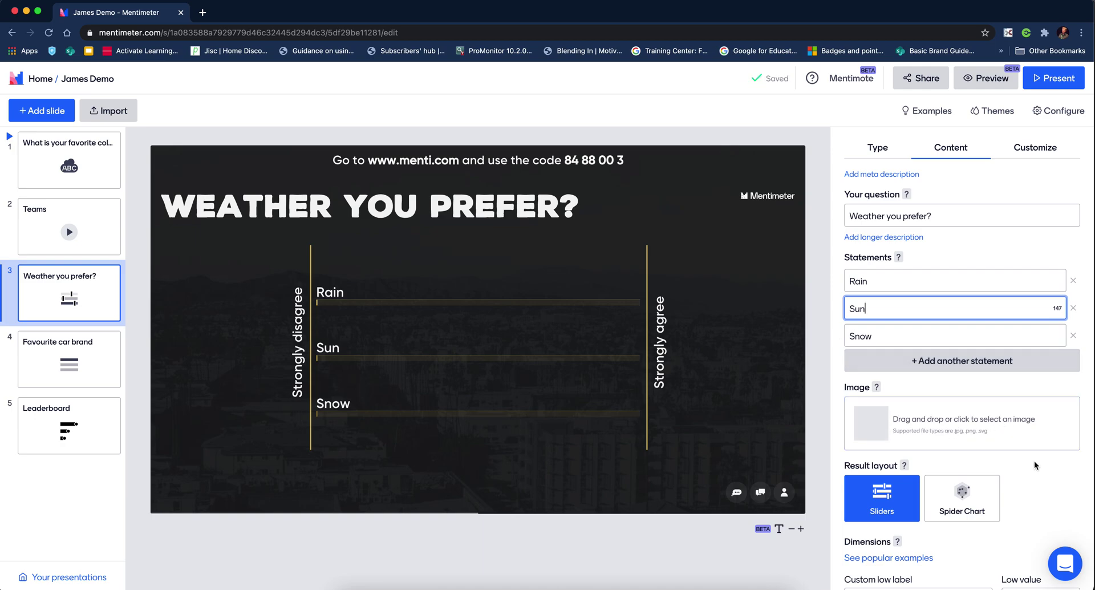
Preview the Spider Chart result layout, keep Sliders, and check the custom low label
scroll(1035, 460, "down", 2)
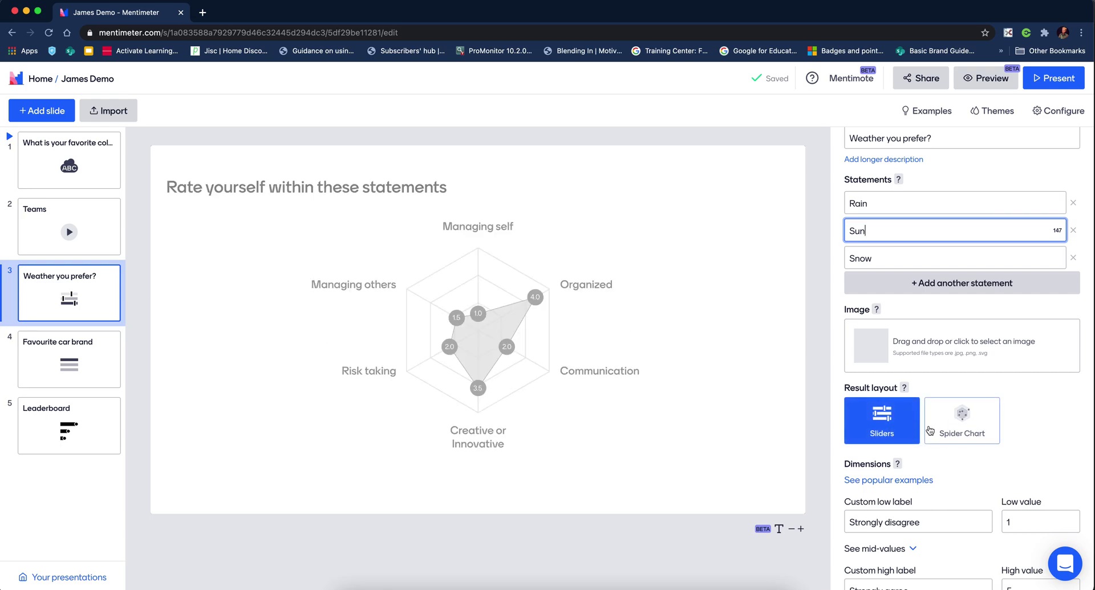
left_click(963, 429)
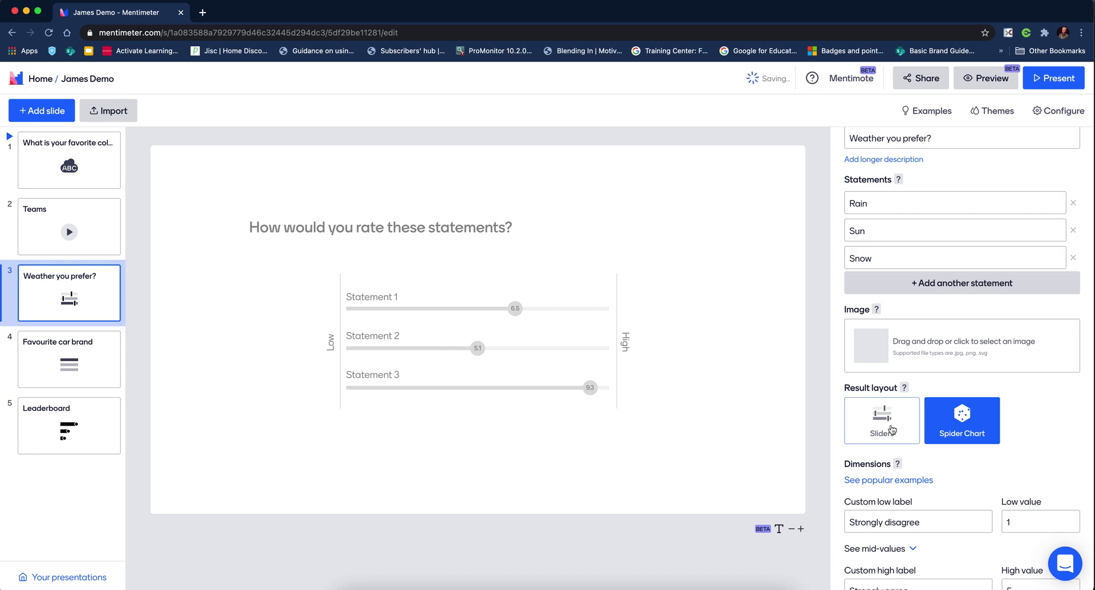
left_click(891, 428)
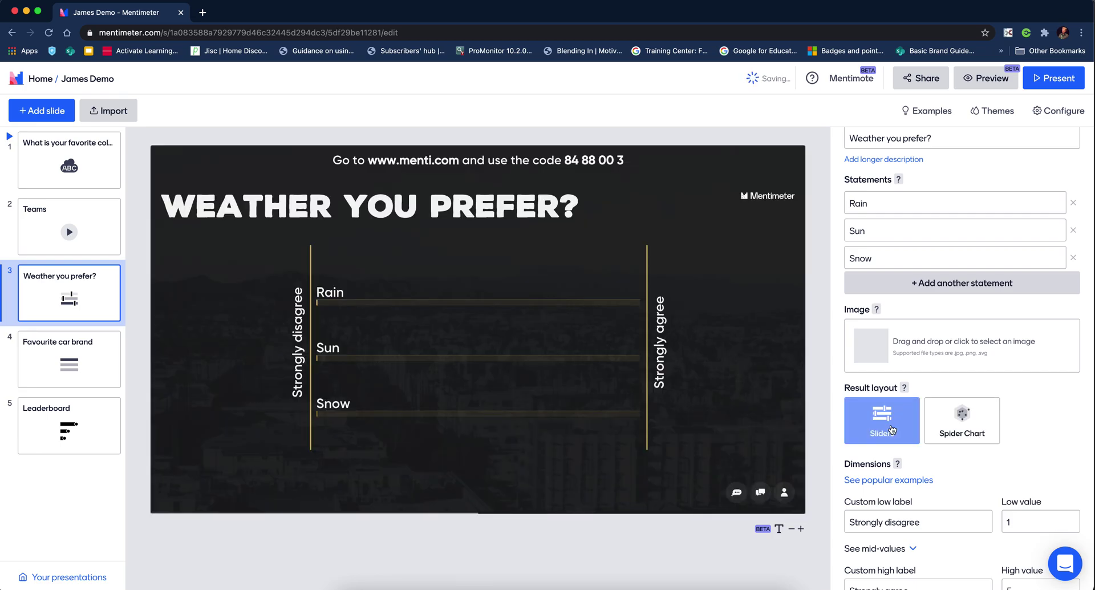
scroll(893, 429, "down", 5)
left_click(922, 379)
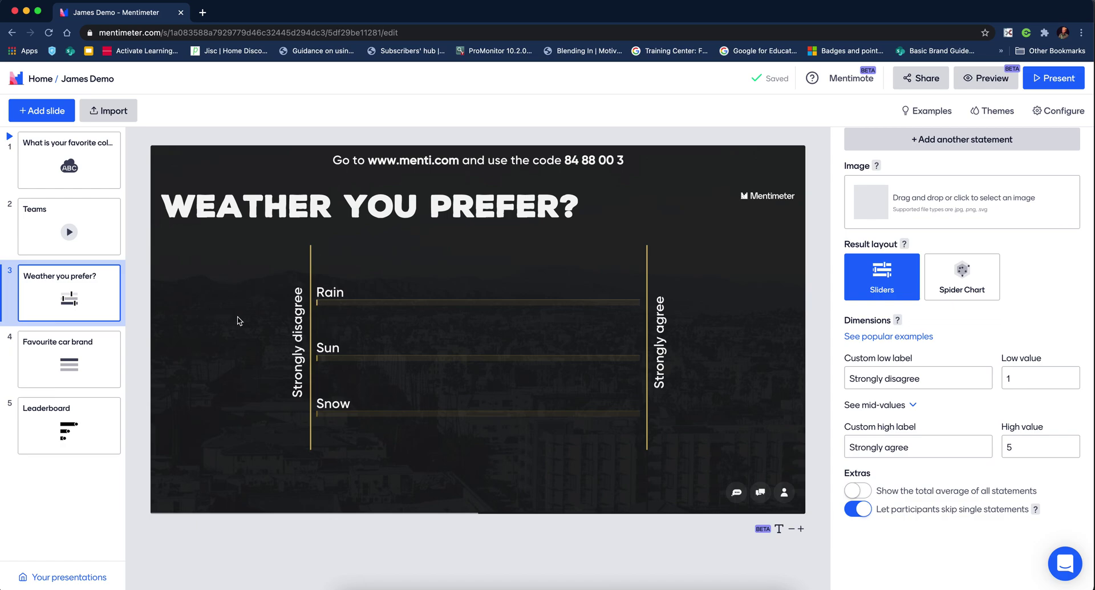
left_click(101, 244)
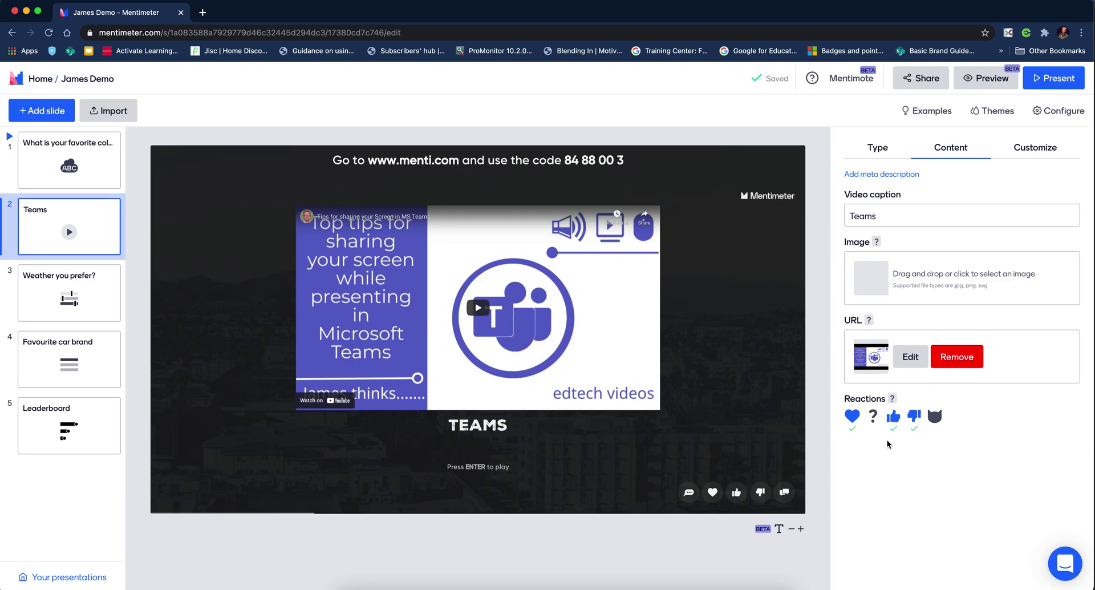
Turn off the heart reaction on the Teams slide, leaving thumbs-up and thumbs-down enabled
left_click(852, 418)
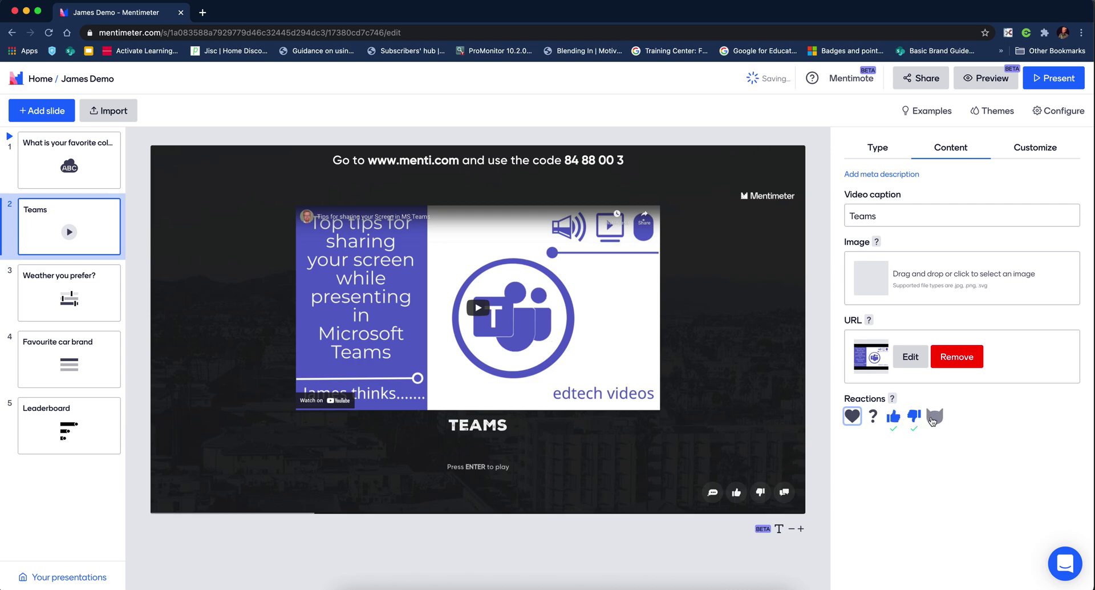
left_click(894, 420)
left_click(912, 421)
left_click(894, 416)
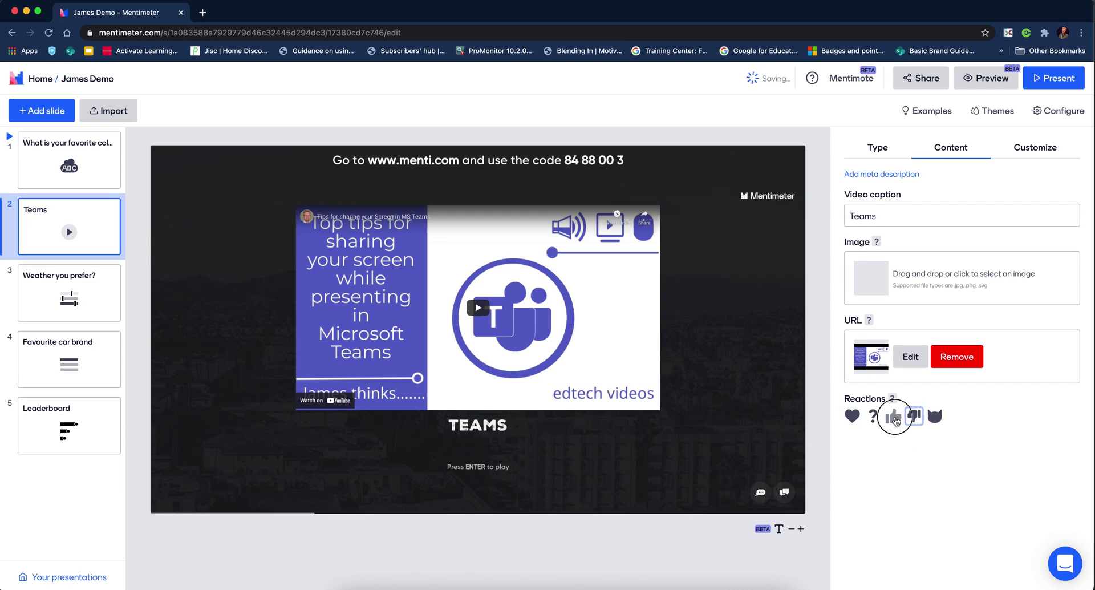
left_click(911, 418)
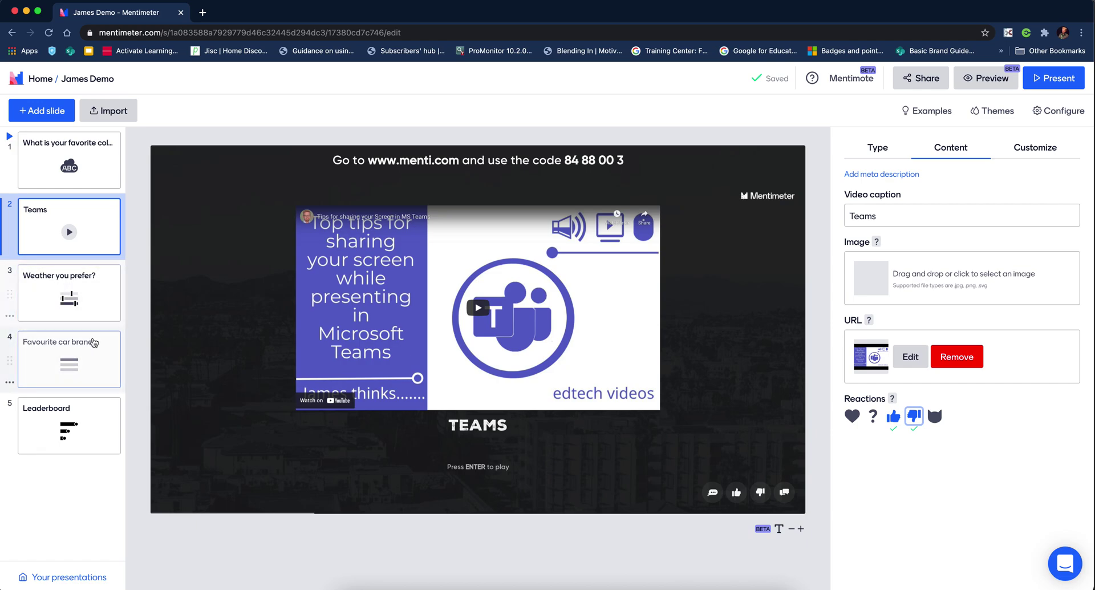
On the Favourite car brand slide, check the Ford, VW and Skoda options and answer time
left_click(92, 364)
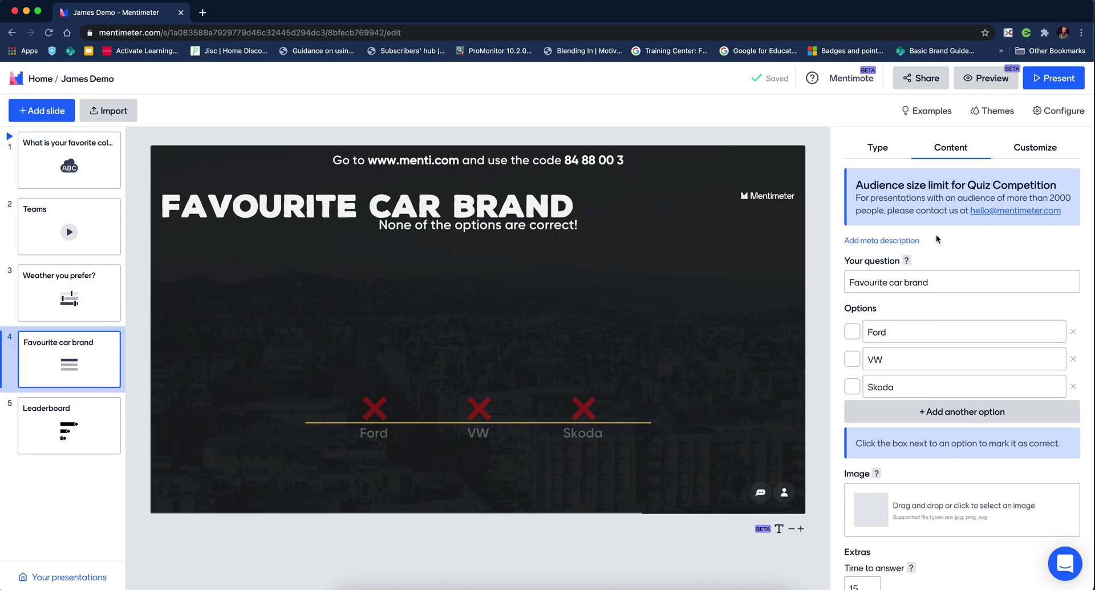
scroll(950, 281, "down", 3)
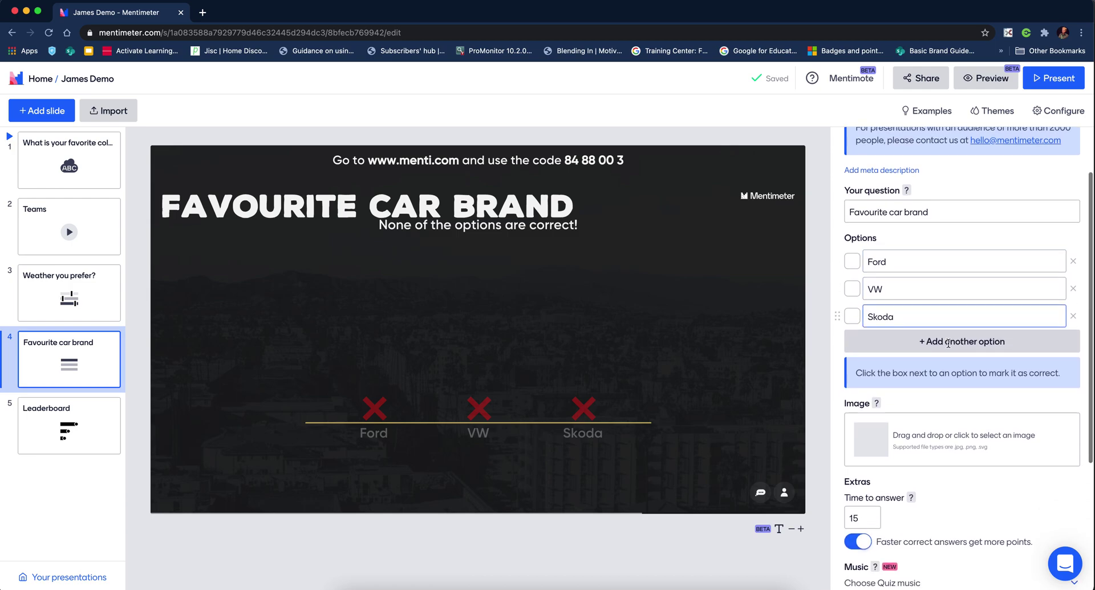
scroll(939, 339, "down", 8)
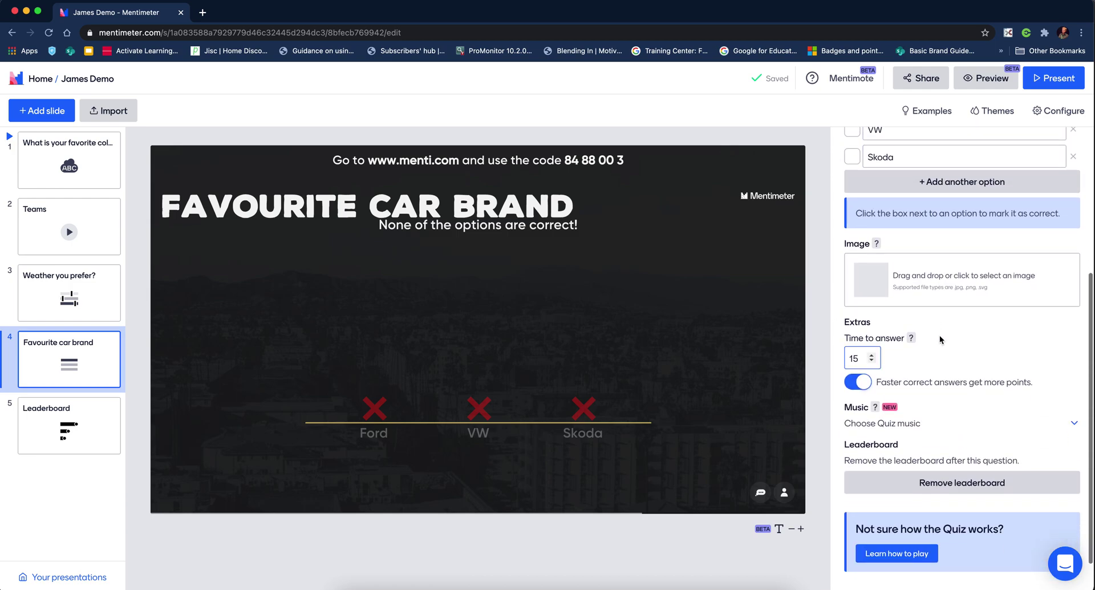
left_click(941, 340)
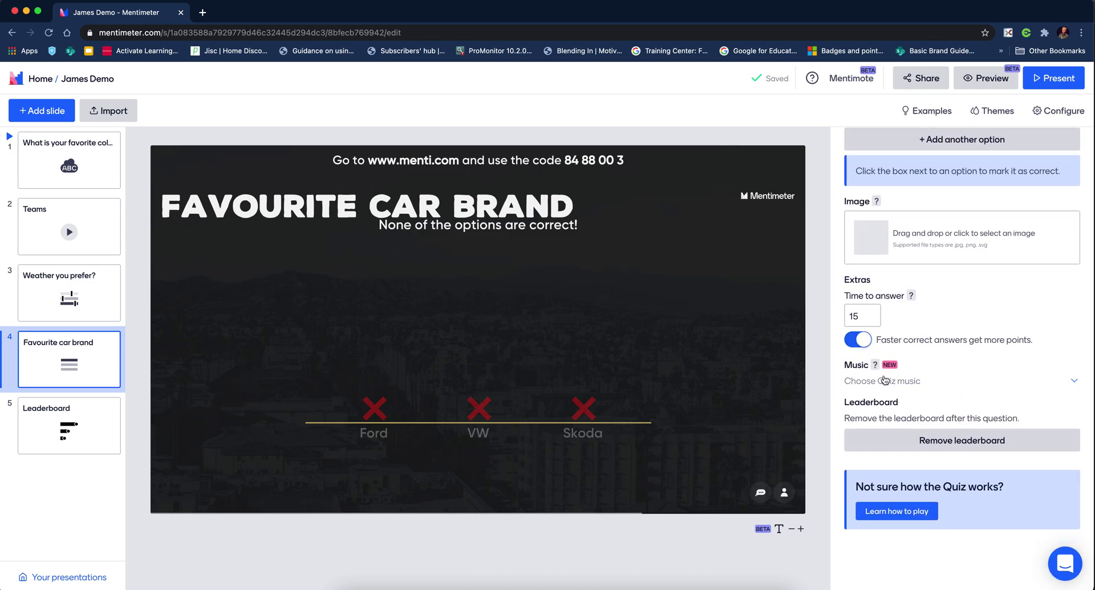
left_click(854, 315)
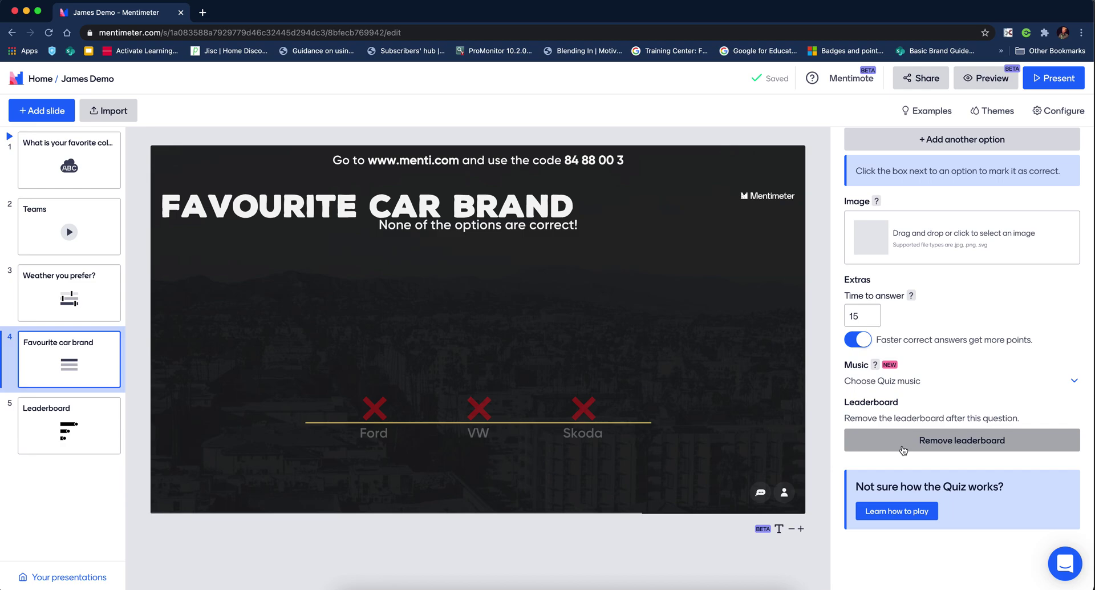
scroll(934, 298, "up", 3)
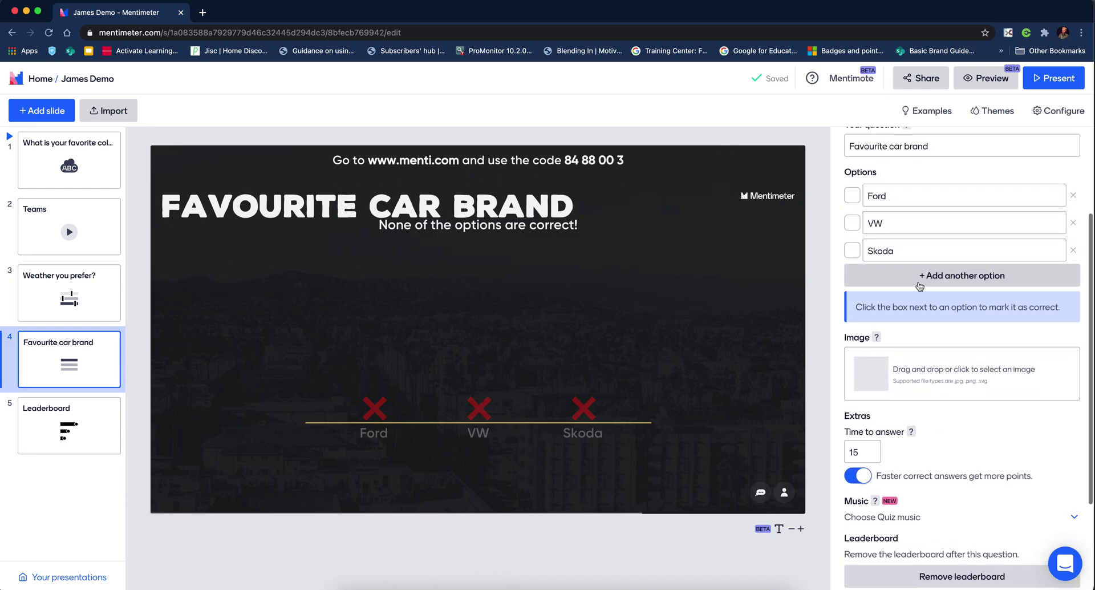
scroll(919, 286, "up", 3)
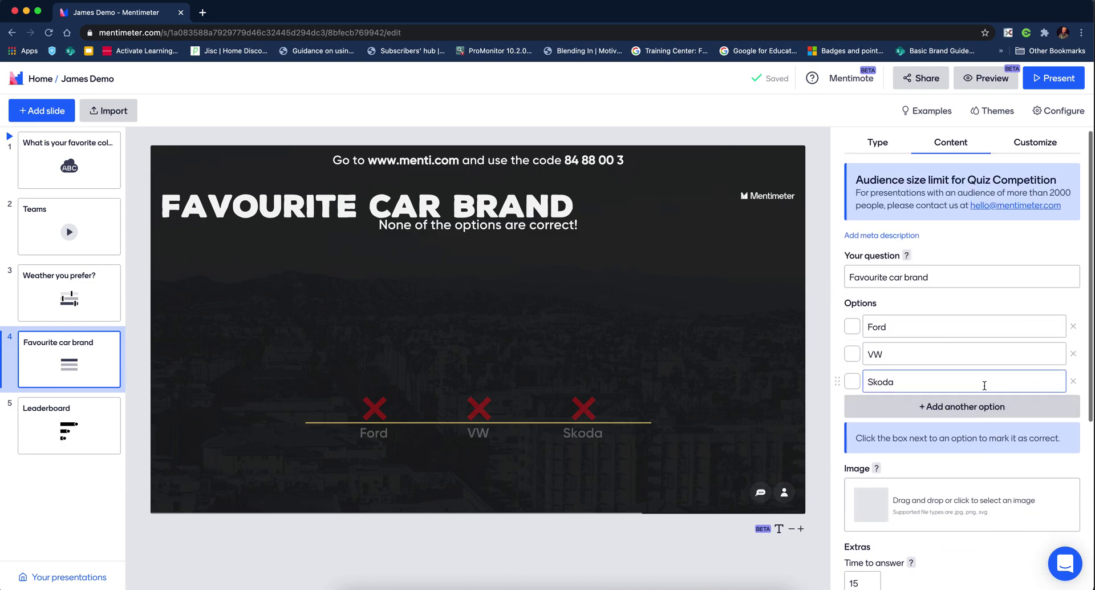
scroll(984, 385, "down", 2)
scroll(983, 385, "up", 2)
left_click(874, 150)
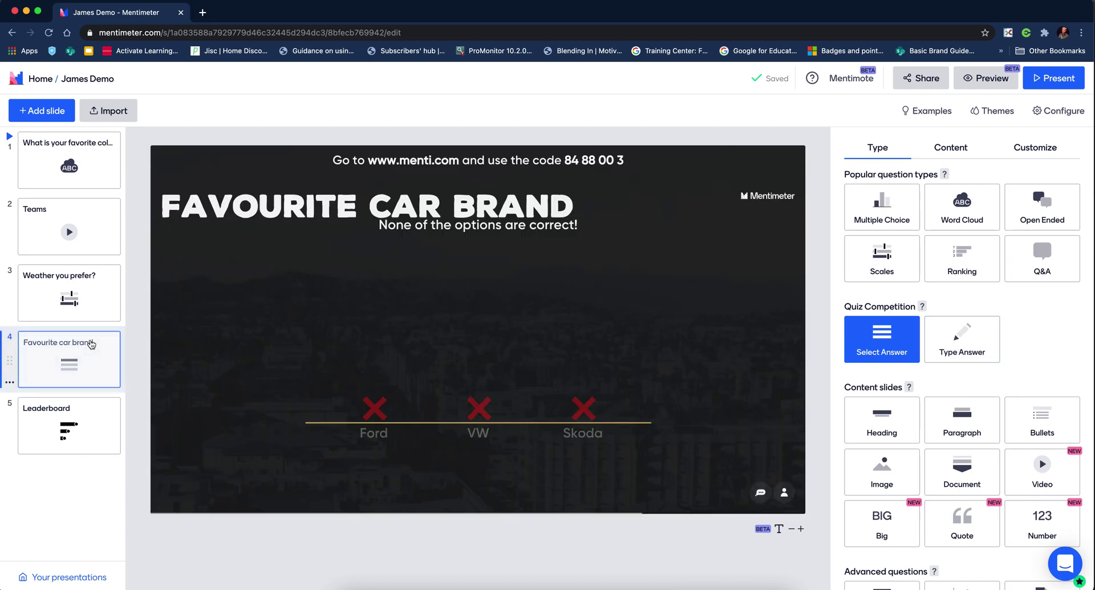
Delete the Favourite car brand quiz slide
left_click(10, 382)
left_click(55, 451)
left_click(159, 400)
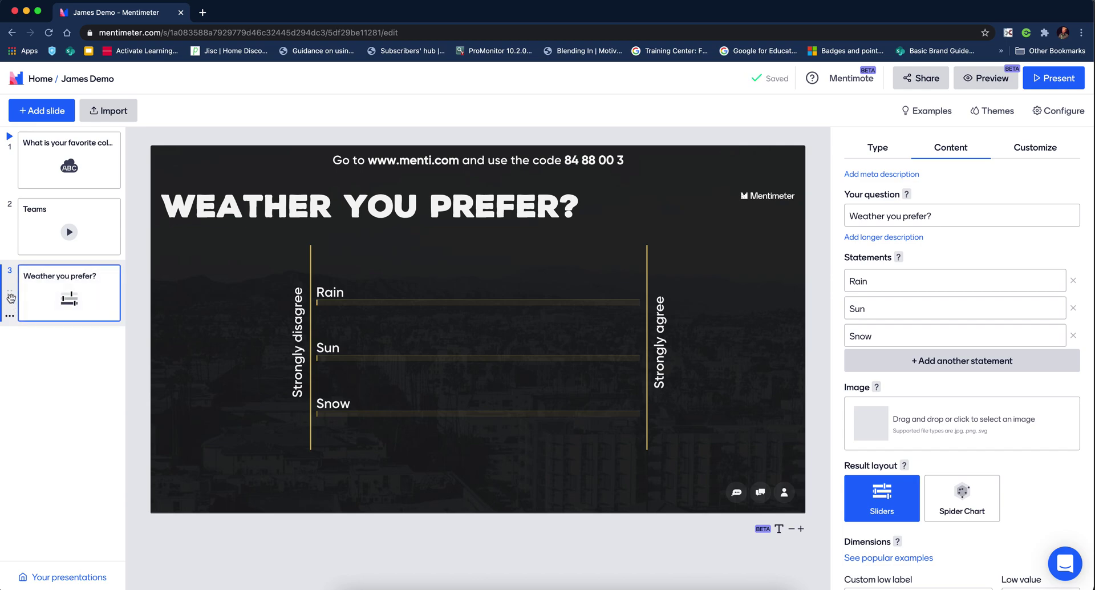
Select the Weather you prefer? slide, now the last of the three slides
mouse_move(11, 296)
left_mouse_down()
mouse_move(10, 237)
mouse_move(10, 299)
left_mouse_up()
left_click(10, 318)
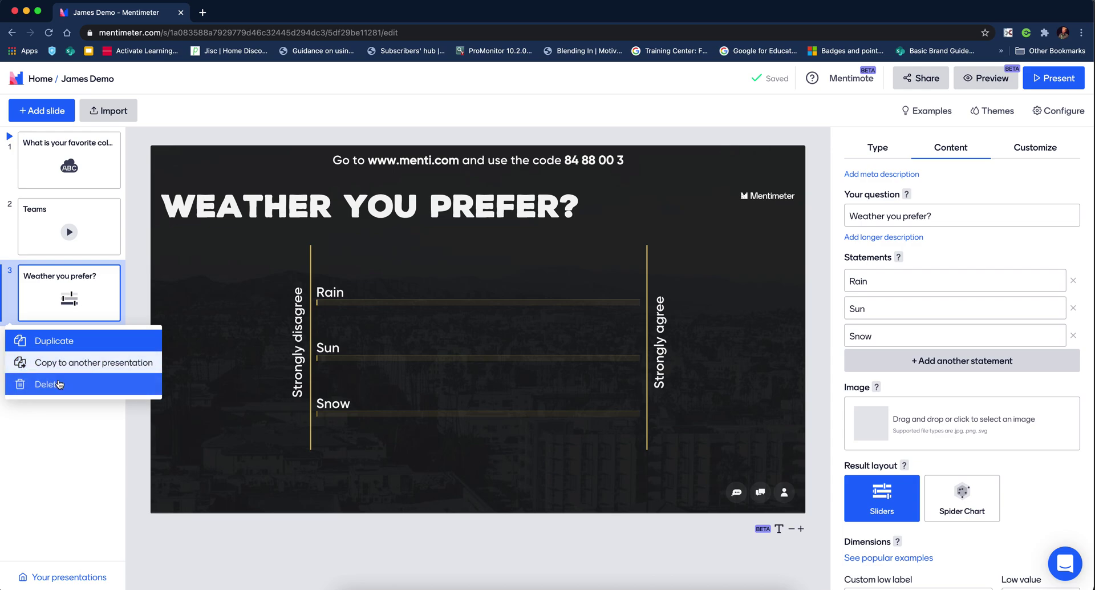
left_click(172, 110)
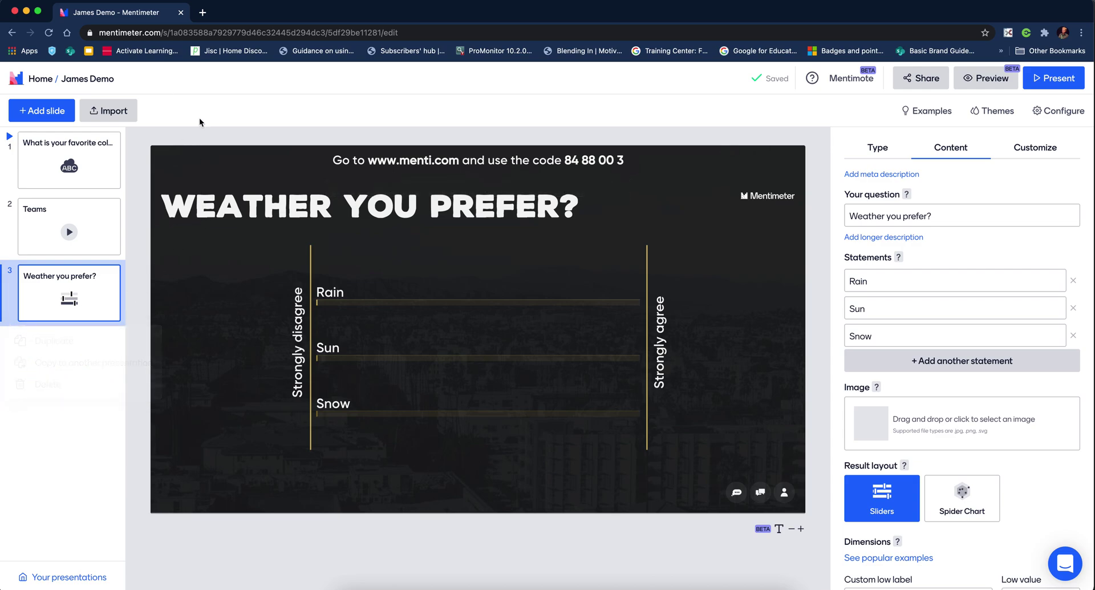
left_click(79, 314)
Apply the Menti Light theme in place of Barbershop, passing over the Pro-only Space theme
left_click(996, 114)
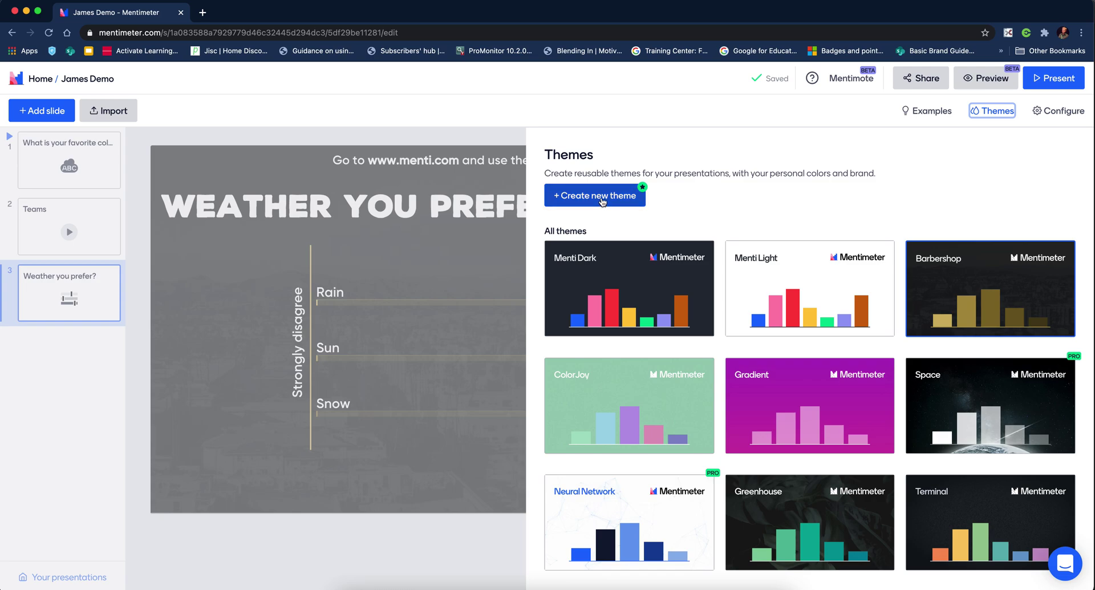
scroll(930, 325, "down", 3)
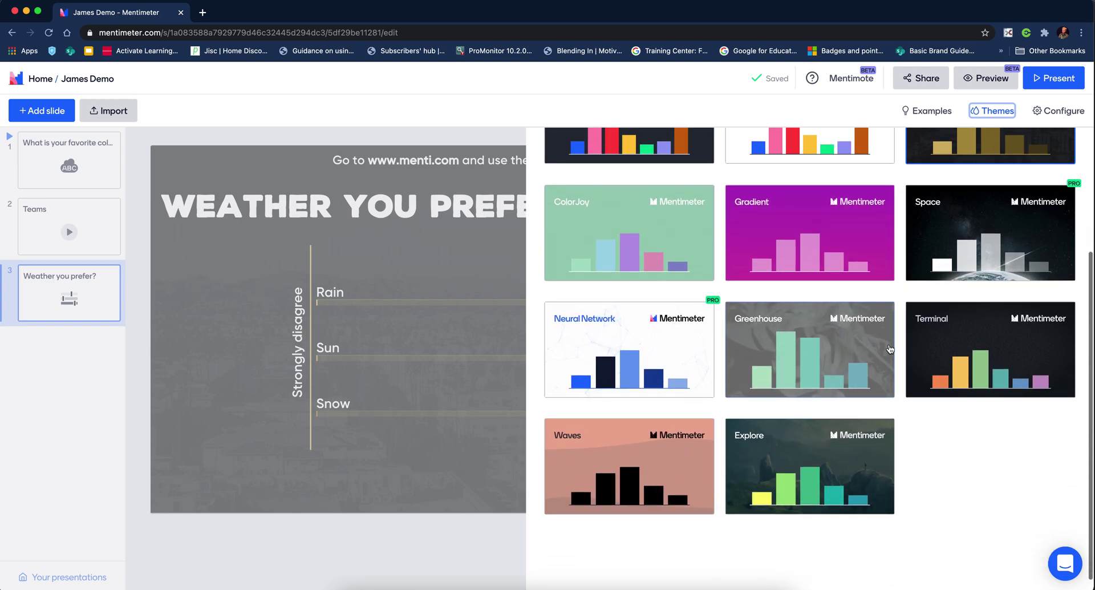
scroll(739, 264, "up", 3)
left_click(1000, 408)
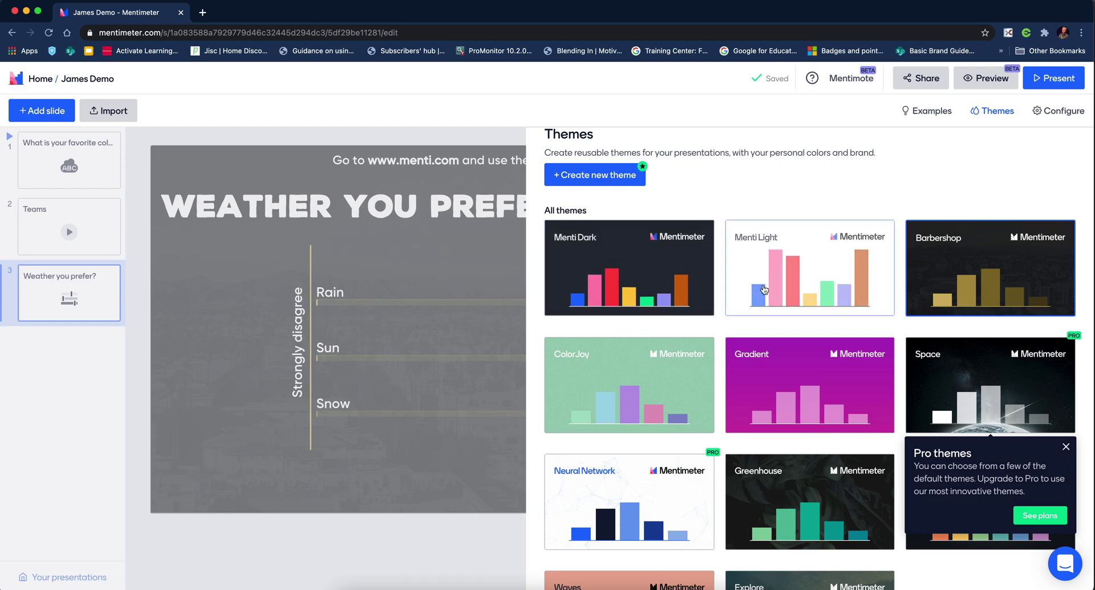
left_click(826, 275)
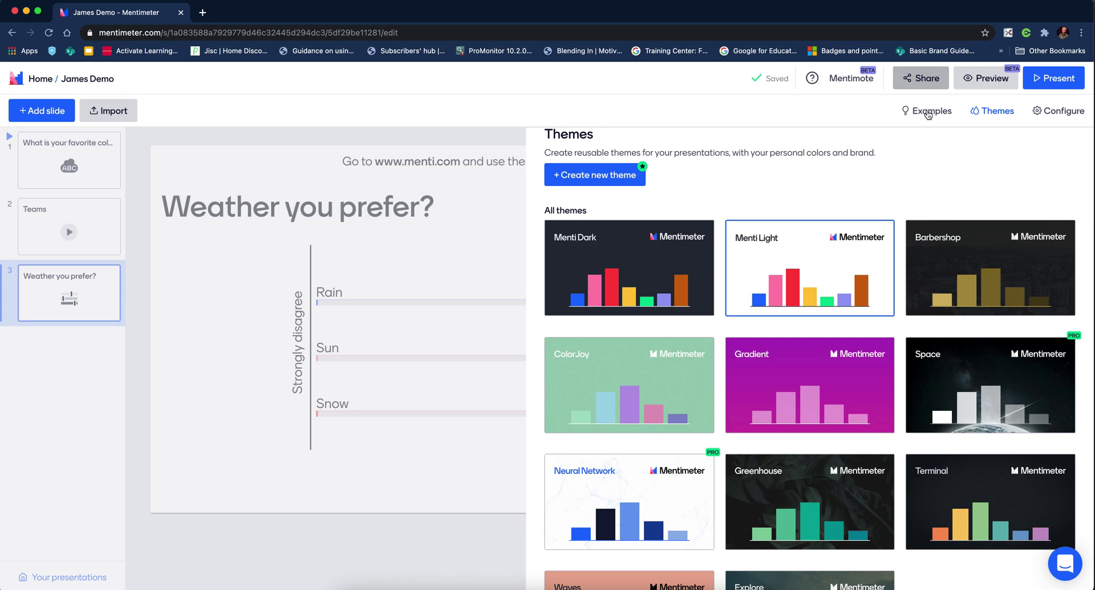
Browse the example slides filtered to Education, then close the panel back to the editor
left_click(928, 112)
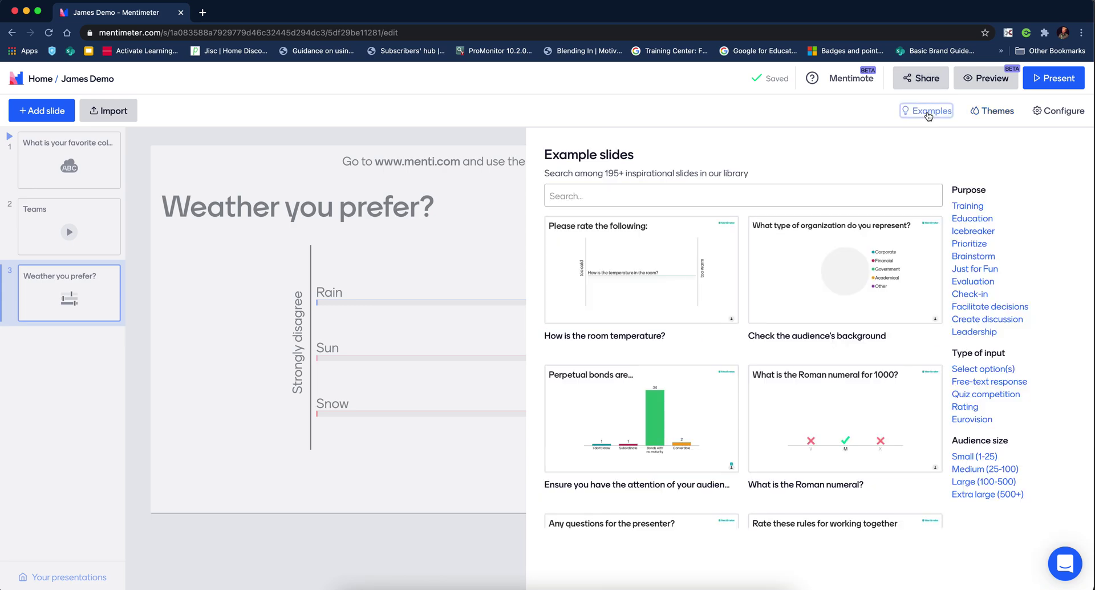
mouse_move(628, 220)
left_click(591, 194)
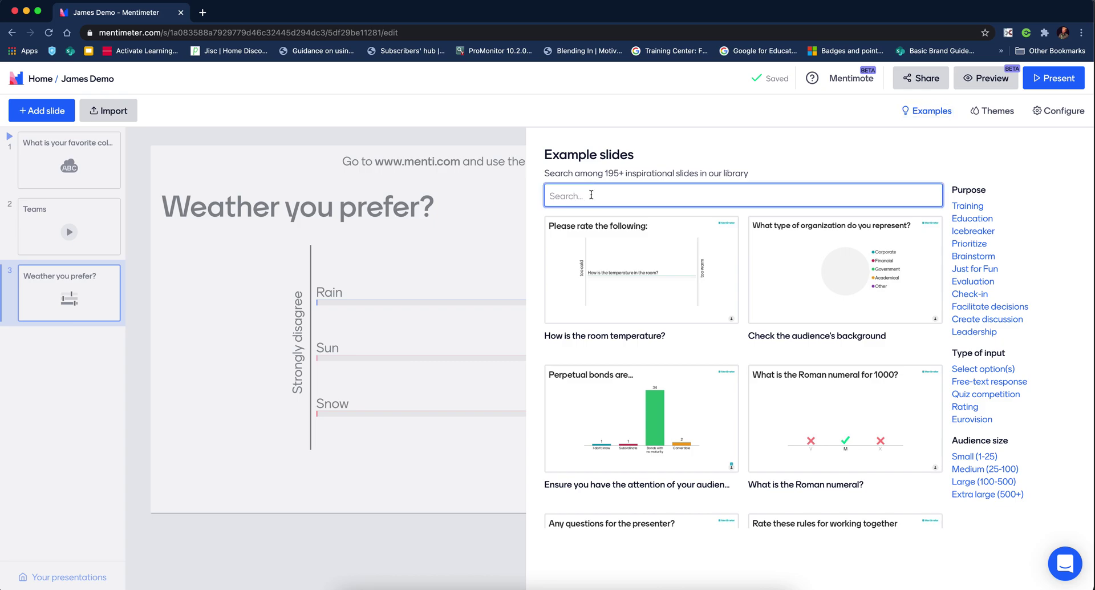
left_click(991, 220)
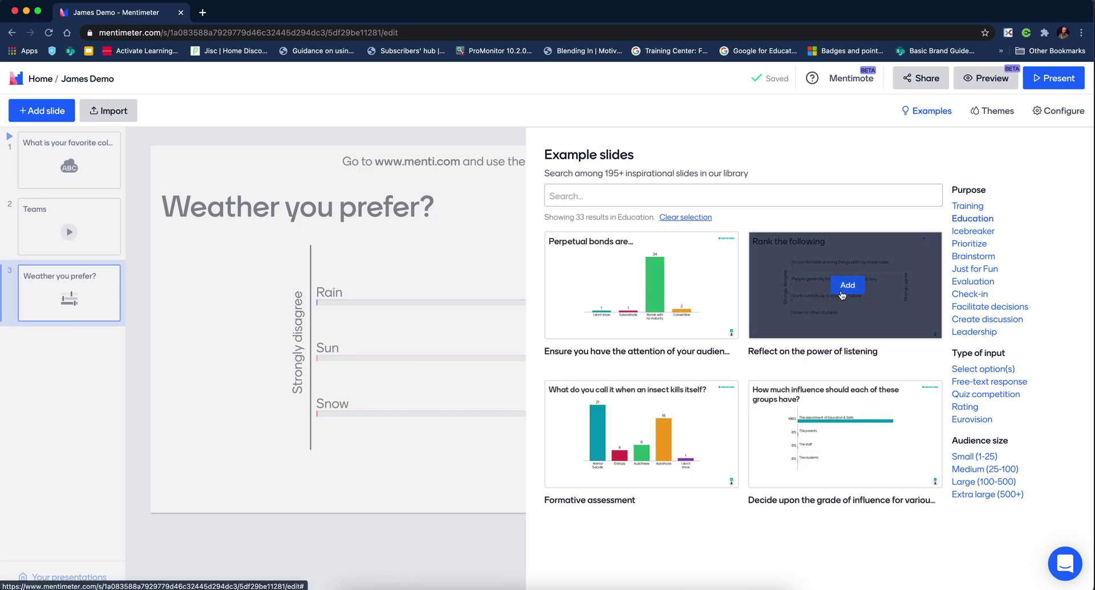
mouse_move(705, 258)
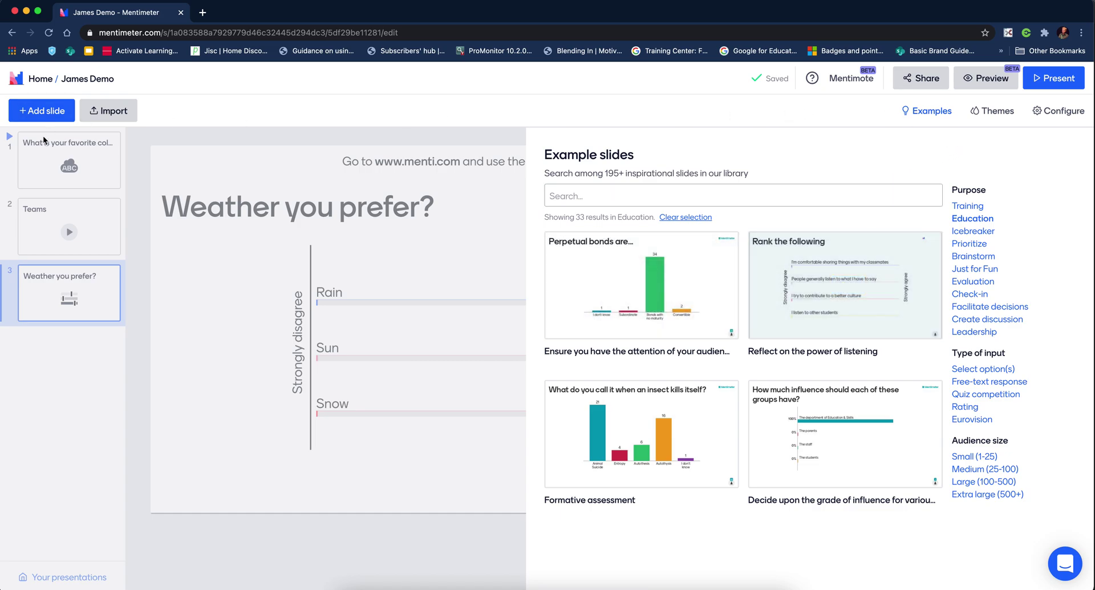
left_click(46, 152)
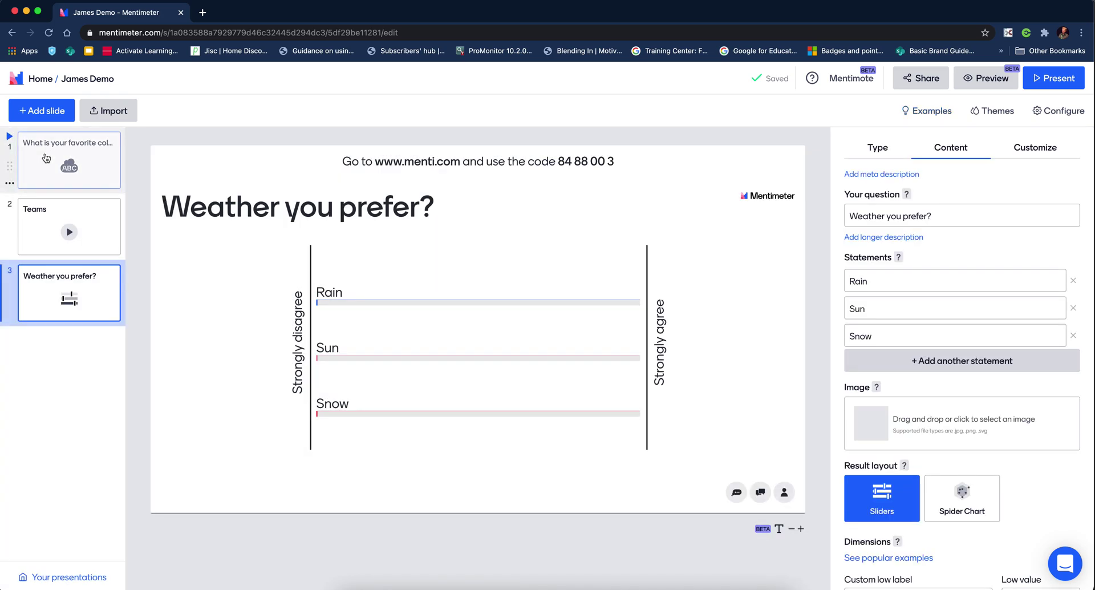
Scroll through the question type tiles for Weather you prefer?, keeping it a Scales question
left_click(872, 149)
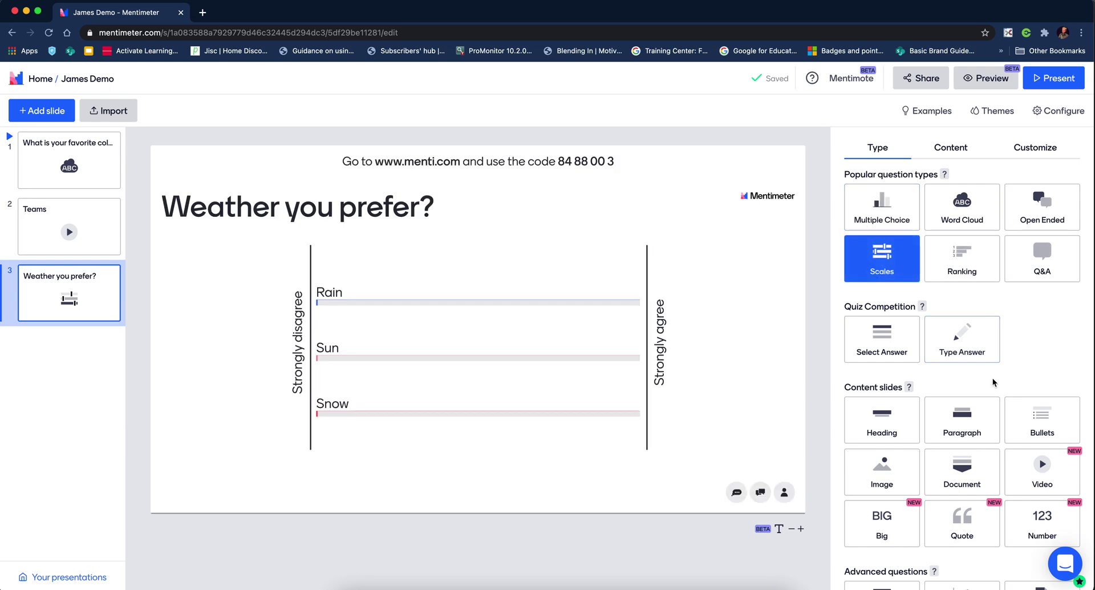
scroll(1043, 419, "down", 2)
scroll(1044, 420, "down", 1)
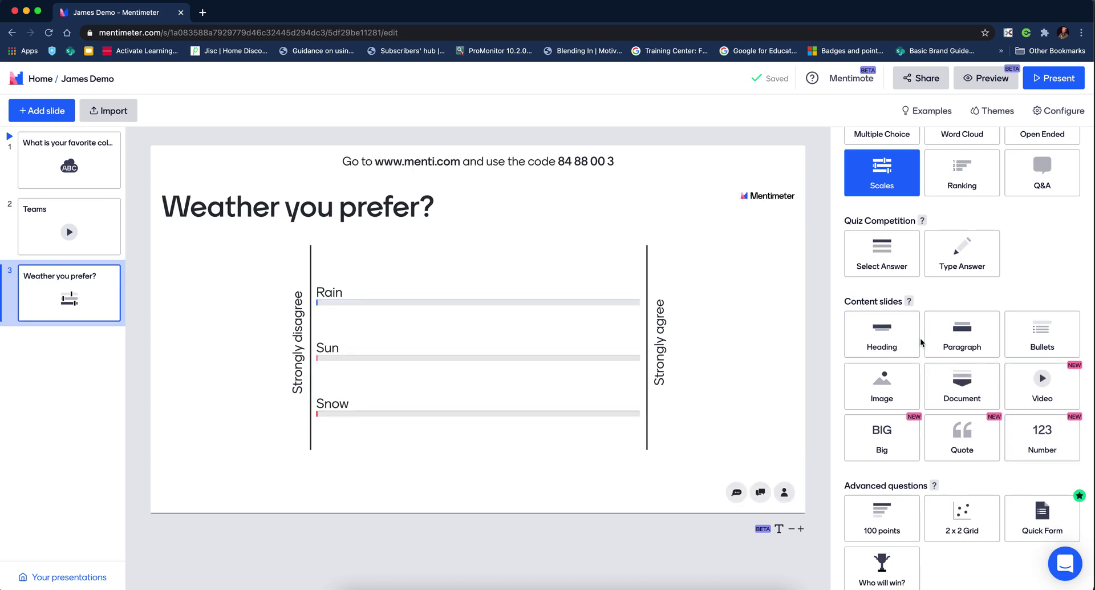
scroll(920, 341, "down", 1)
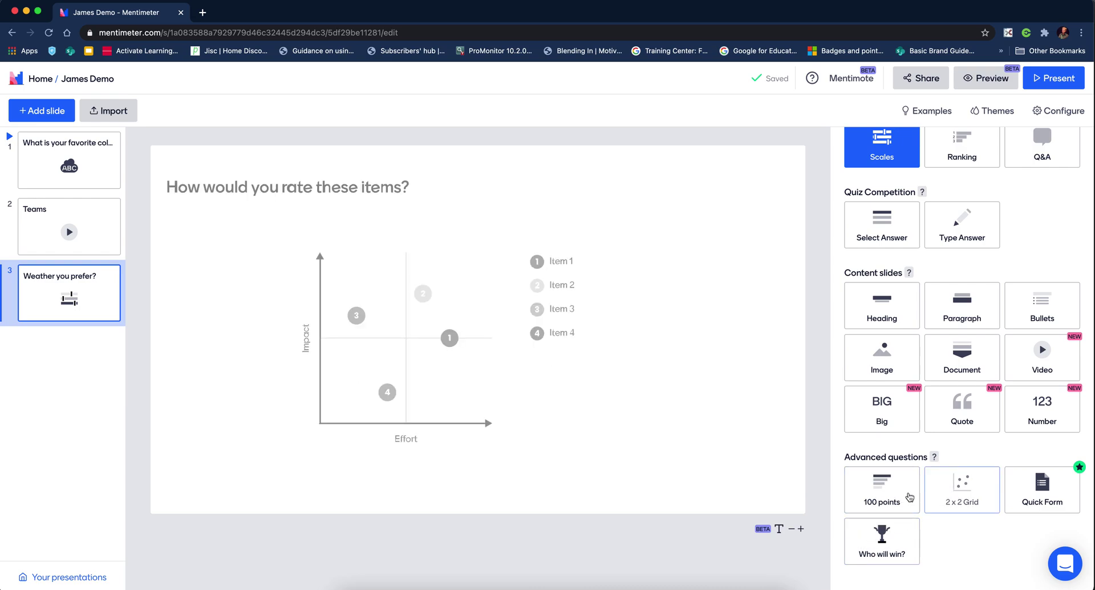
scroll(904, 496, "up", 1)
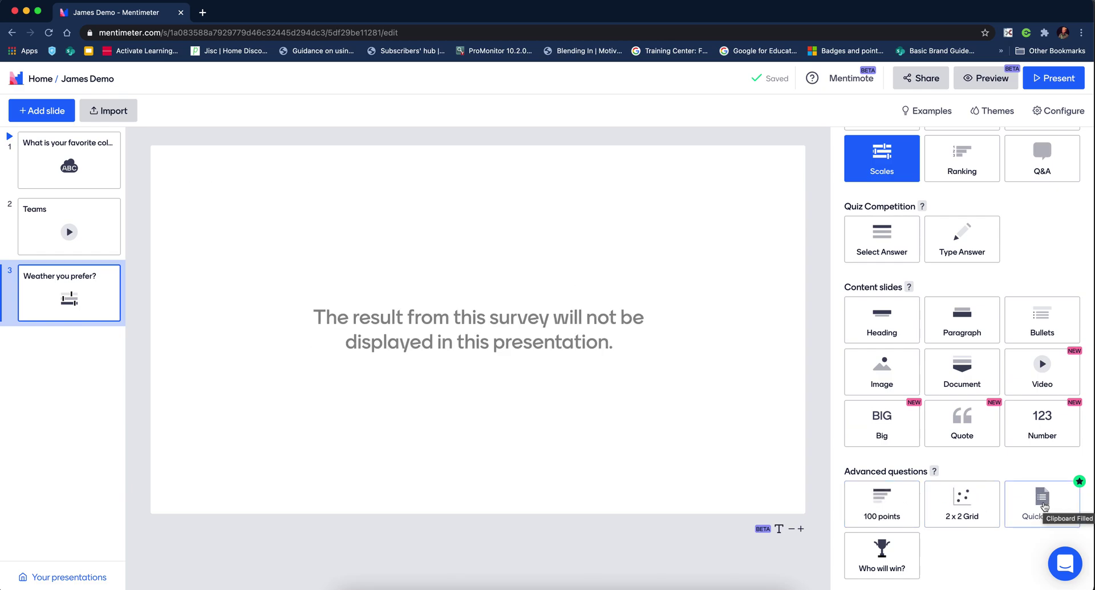
scroll(1010, 496, "up", 3)
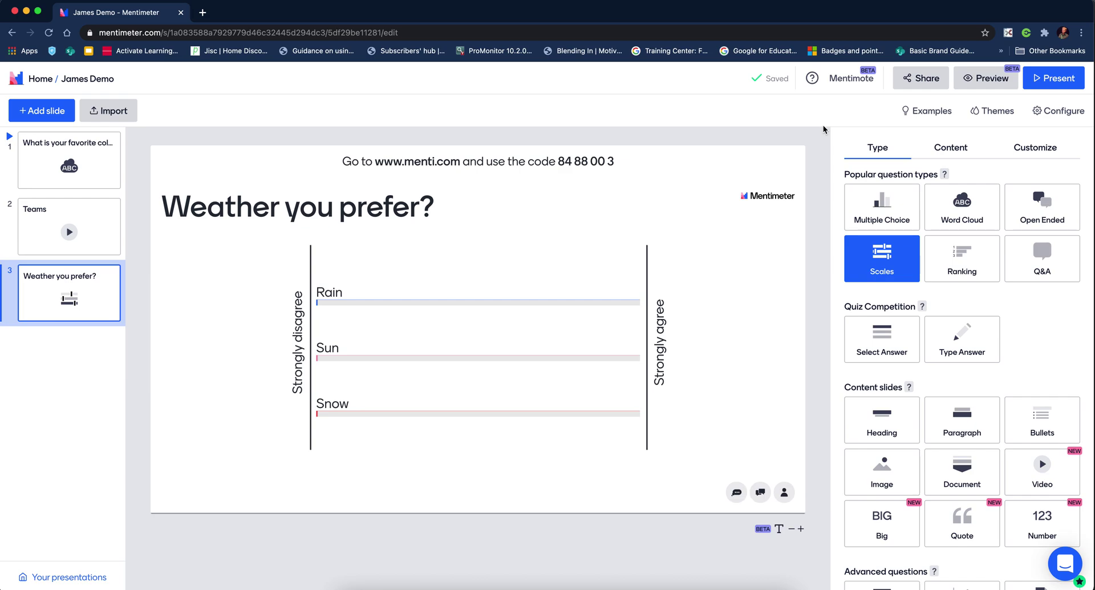
left_click(920, 81)
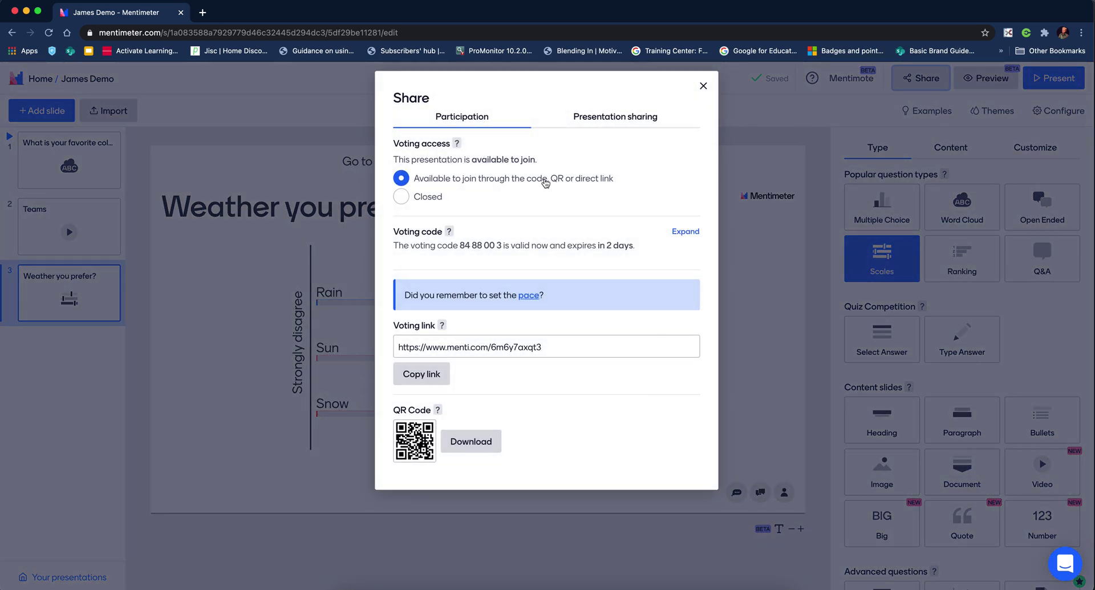
Copy the voting link from the Participation tab after viewing Presentation sharing, then close the dialog
left_click_drag(530, 295, 562, 350)
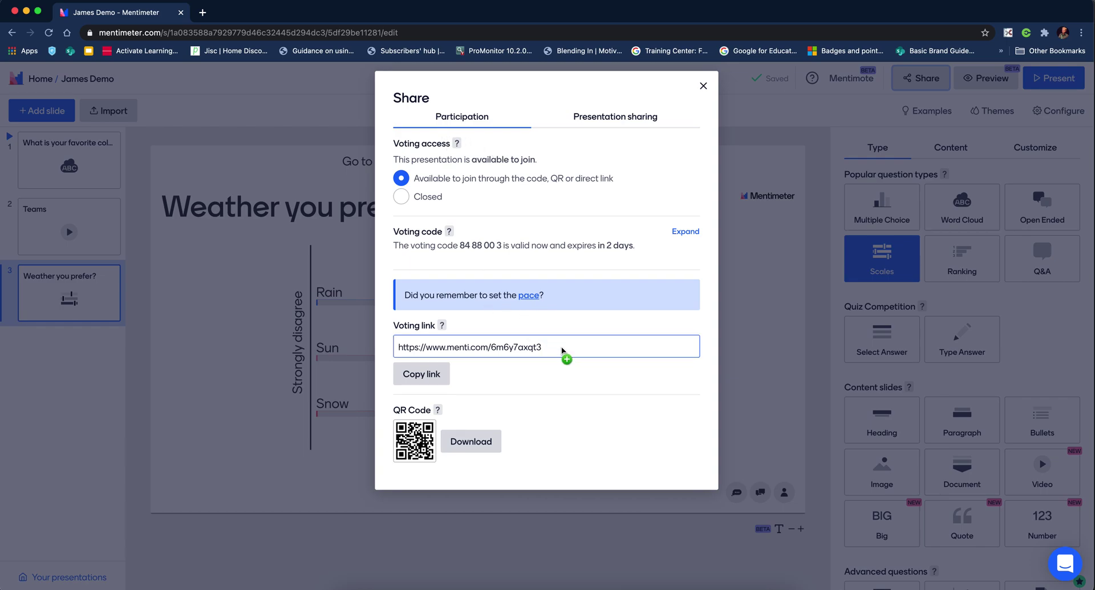
left_click_drag(562, 349, 571, 335)
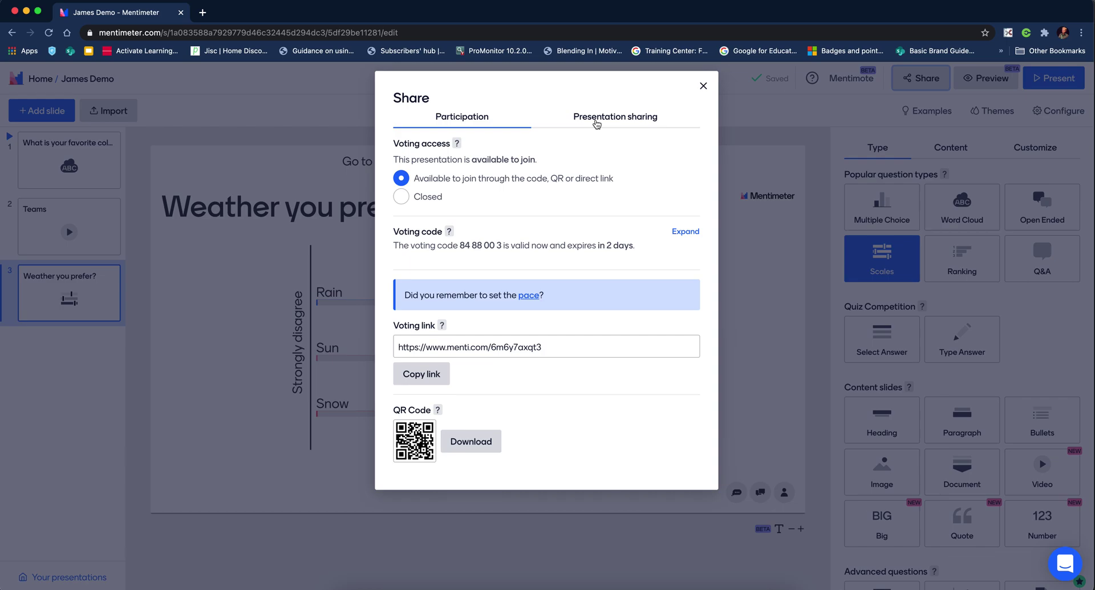
left_click(601, 125)
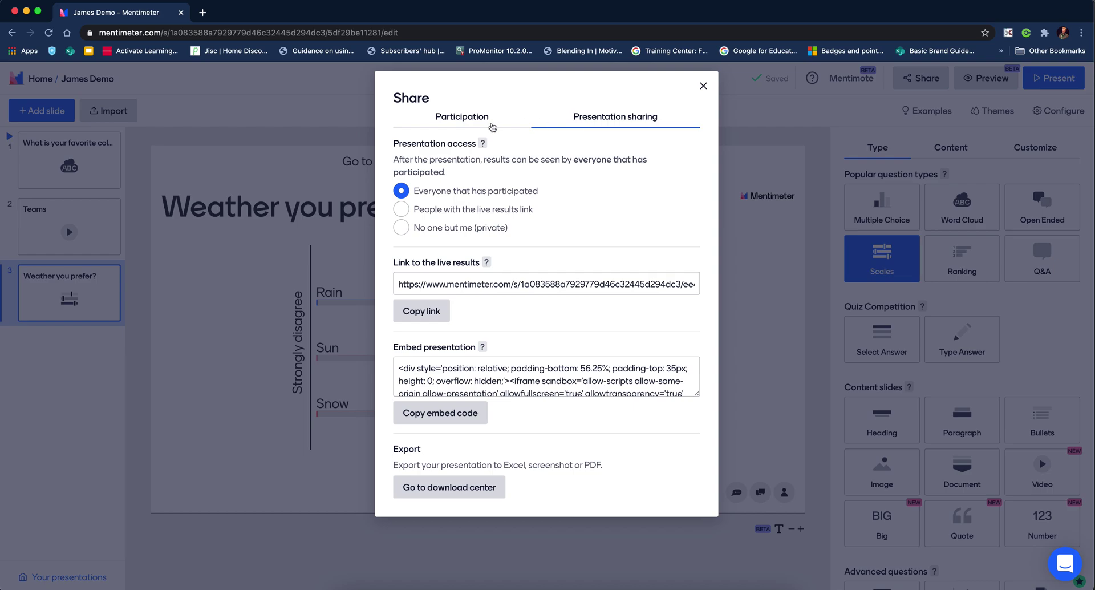
left_click(453, 118)
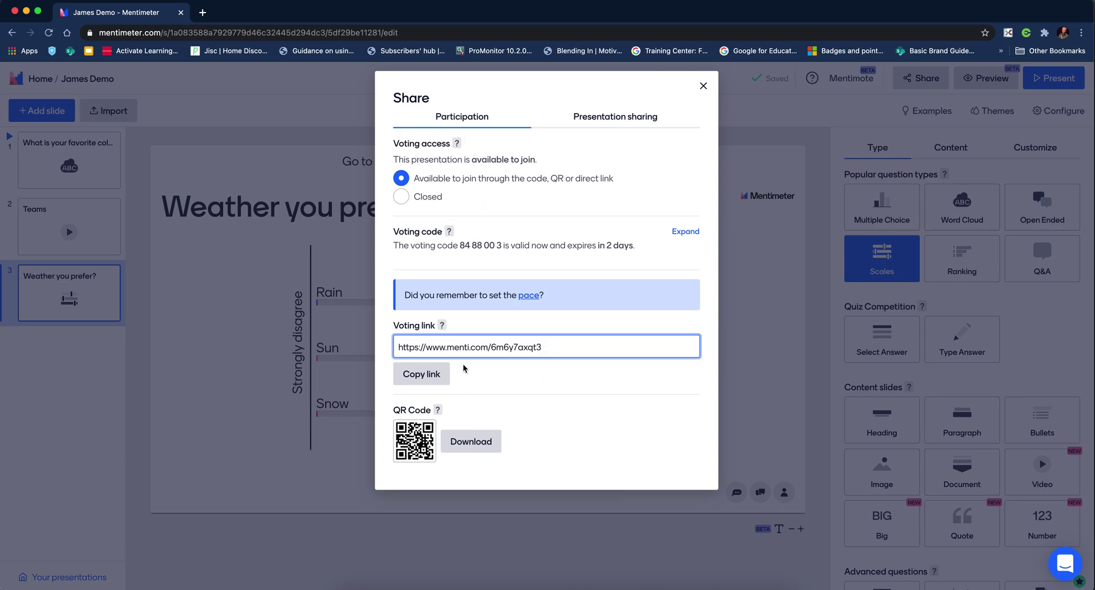
left_click(433, 380)
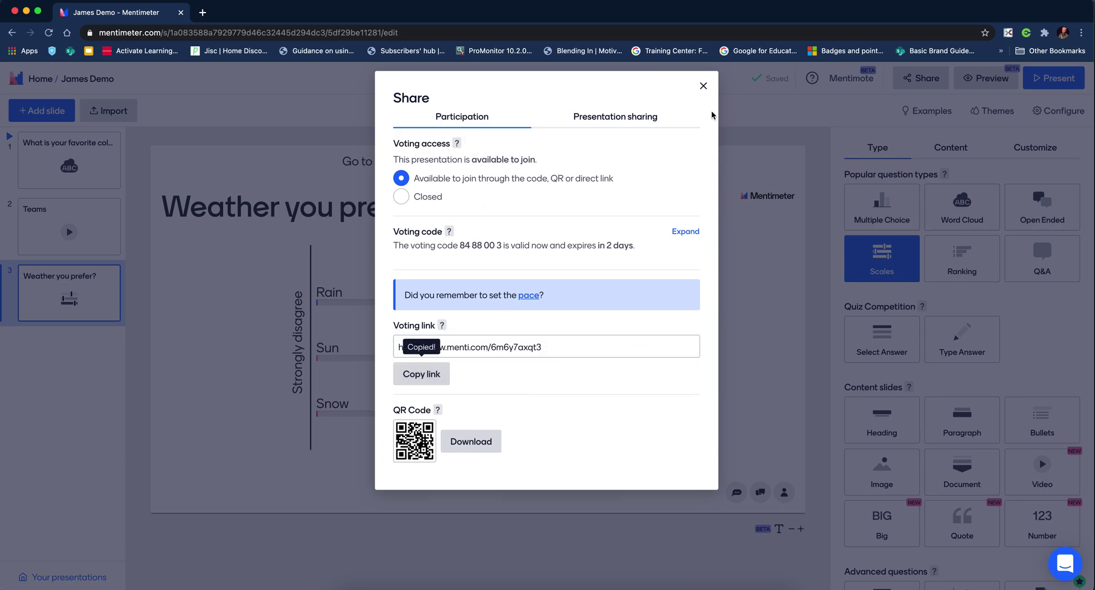
left_click(704, 88)
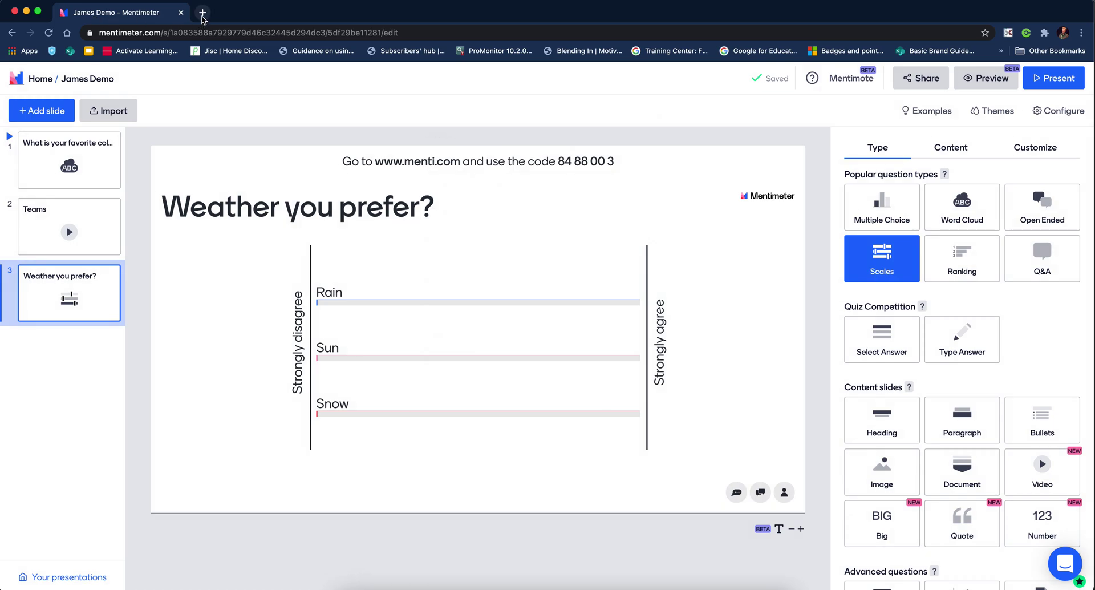
Load the copied voting link in a new window under another browser profile, then start narrowing the presenter window
left_click(1063, 33)
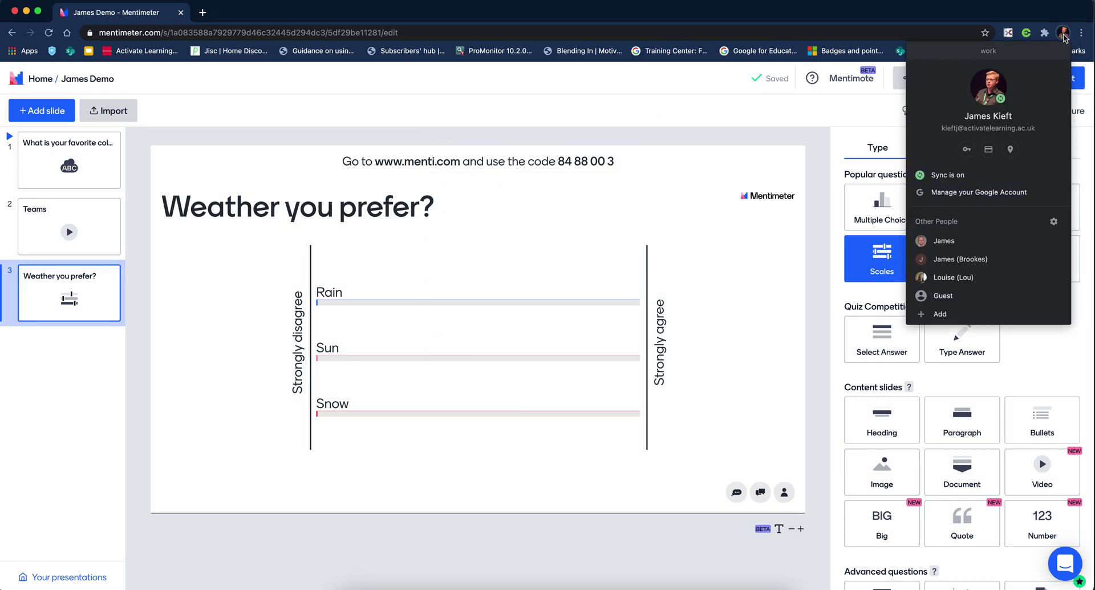
left_click(975, 240)
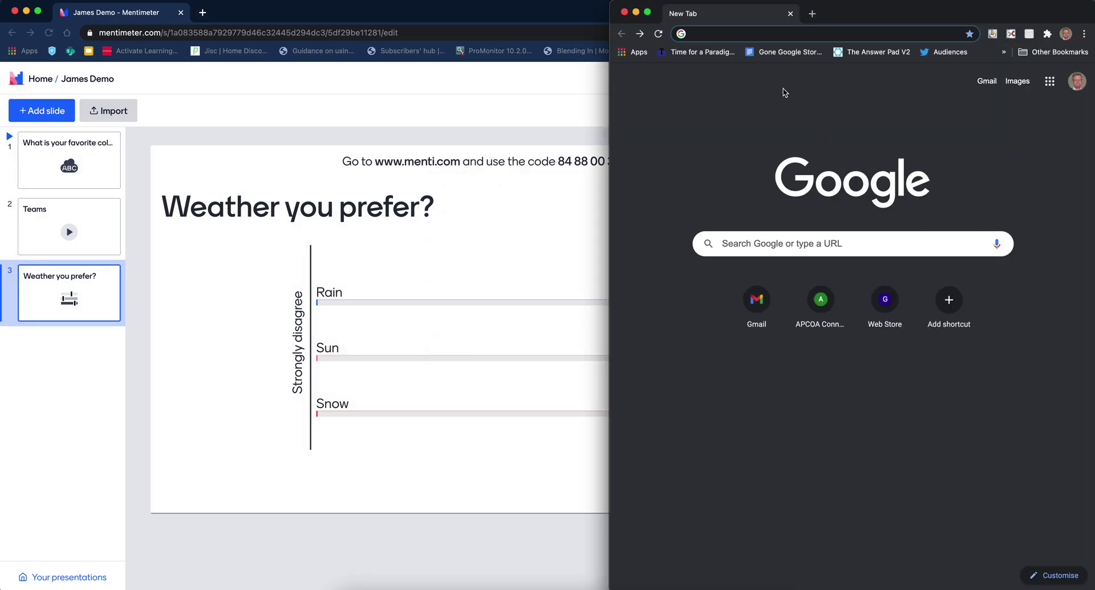
key("super+v")
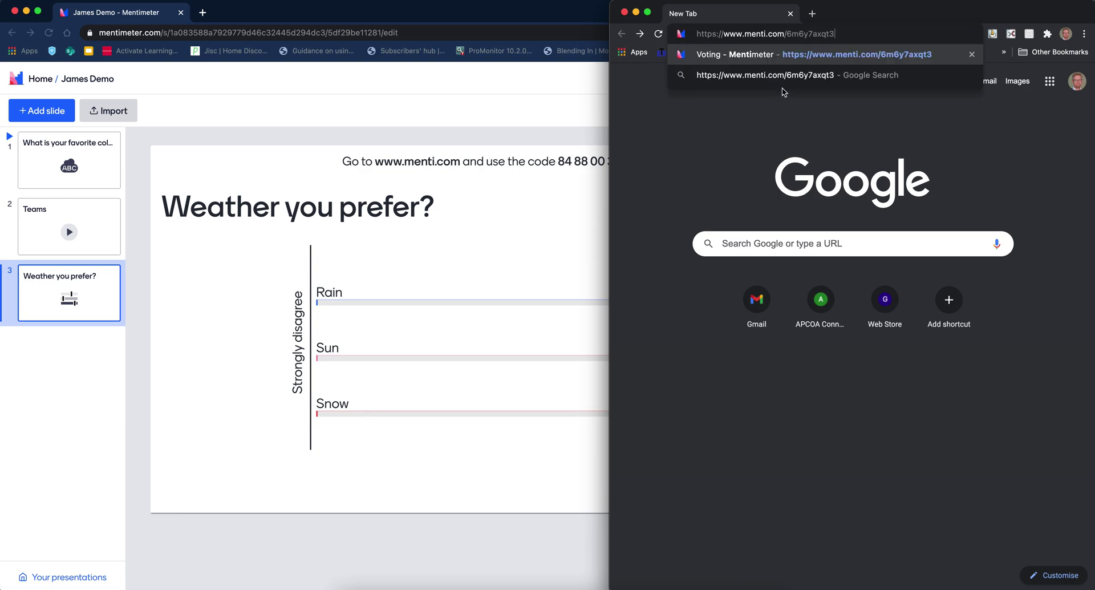
key("Return")
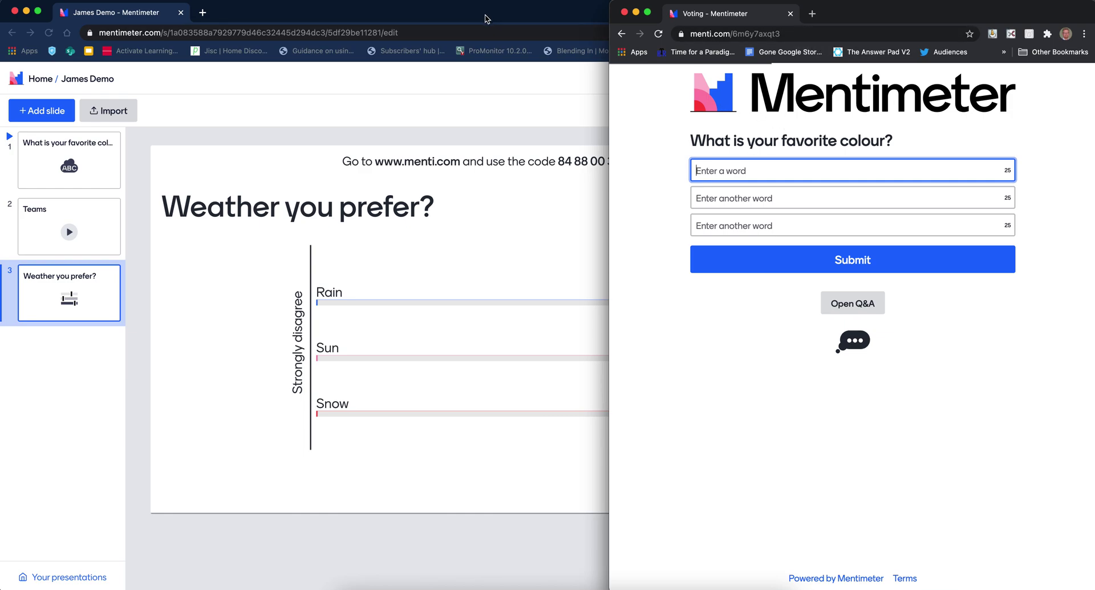
left_click(485, 19)
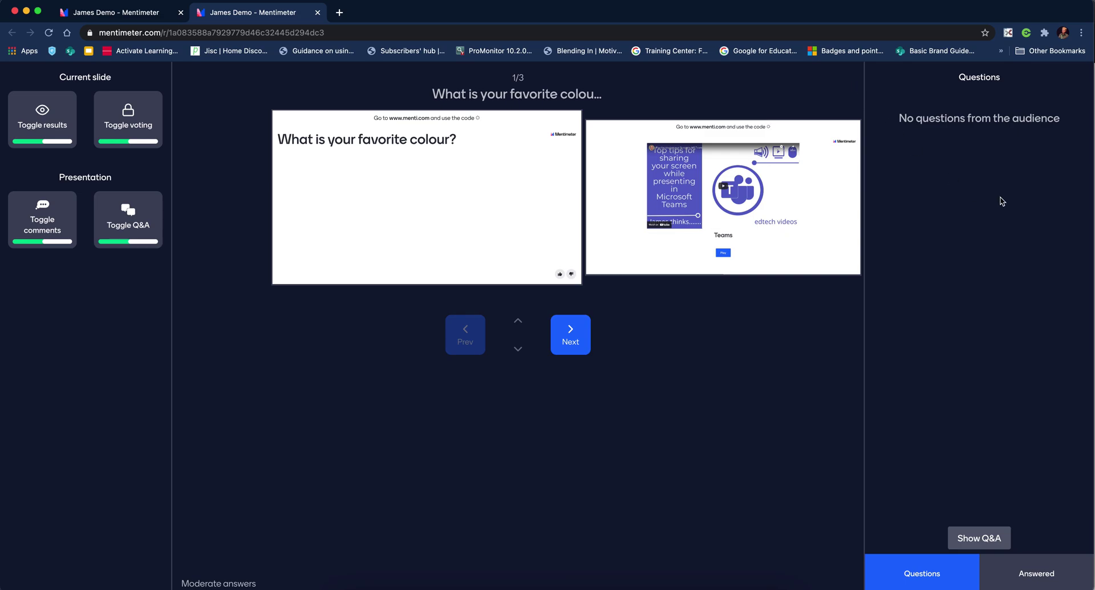
left_click_drag(1091, 214, 608, 193)
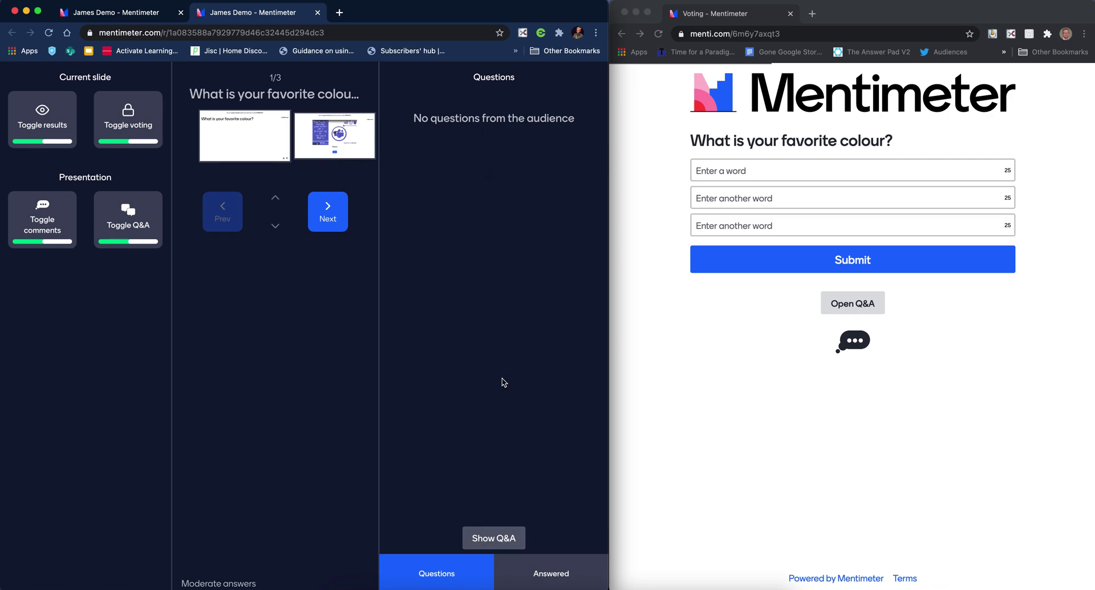
On the voting page, submit Red, blue and green as the three favourite-colour answers
left_click(705, 173)
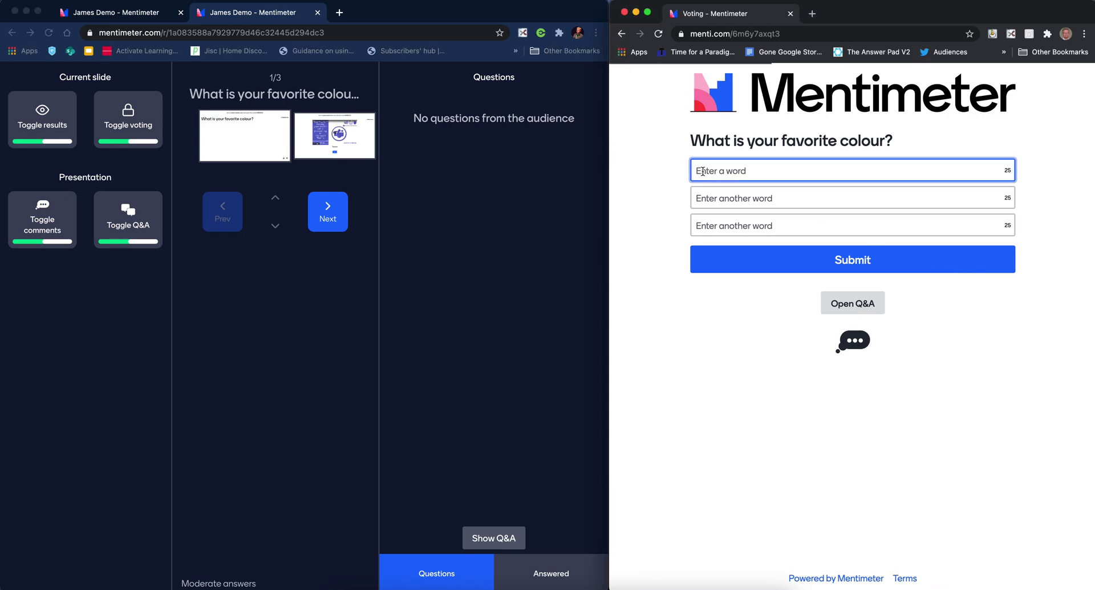
type("Red")
left_click(698, 197)
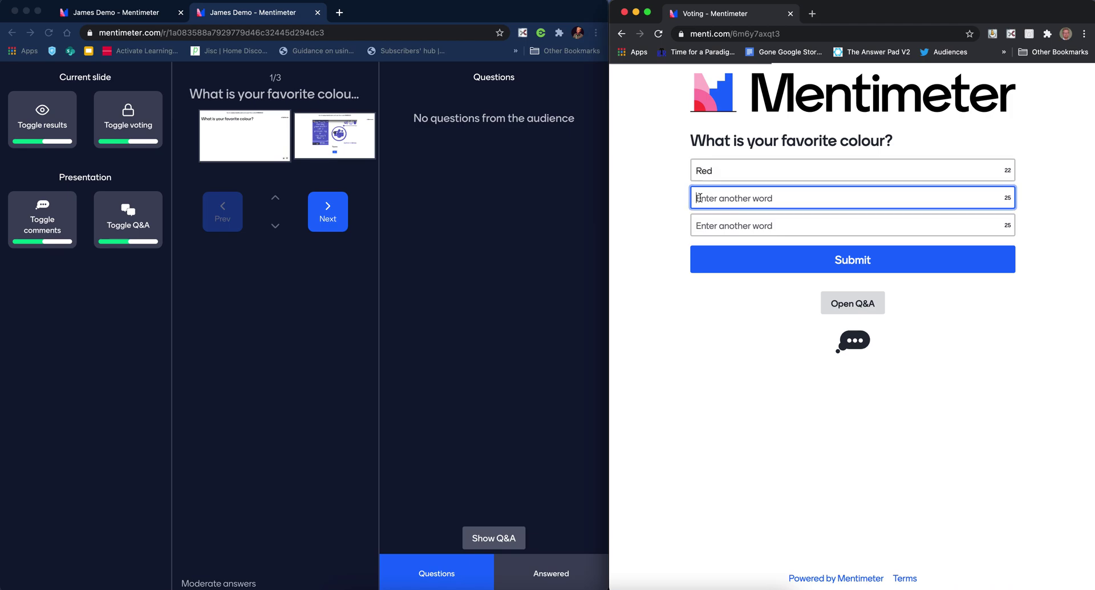
type("blue")
left_click(713, 228)
type("green")
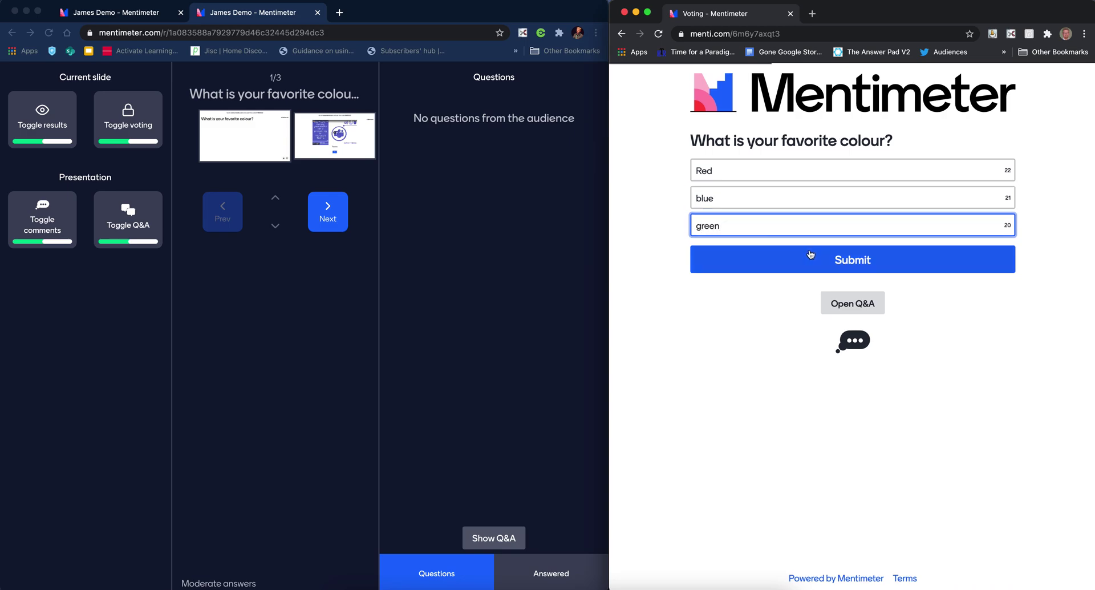
left_click(842, 258)
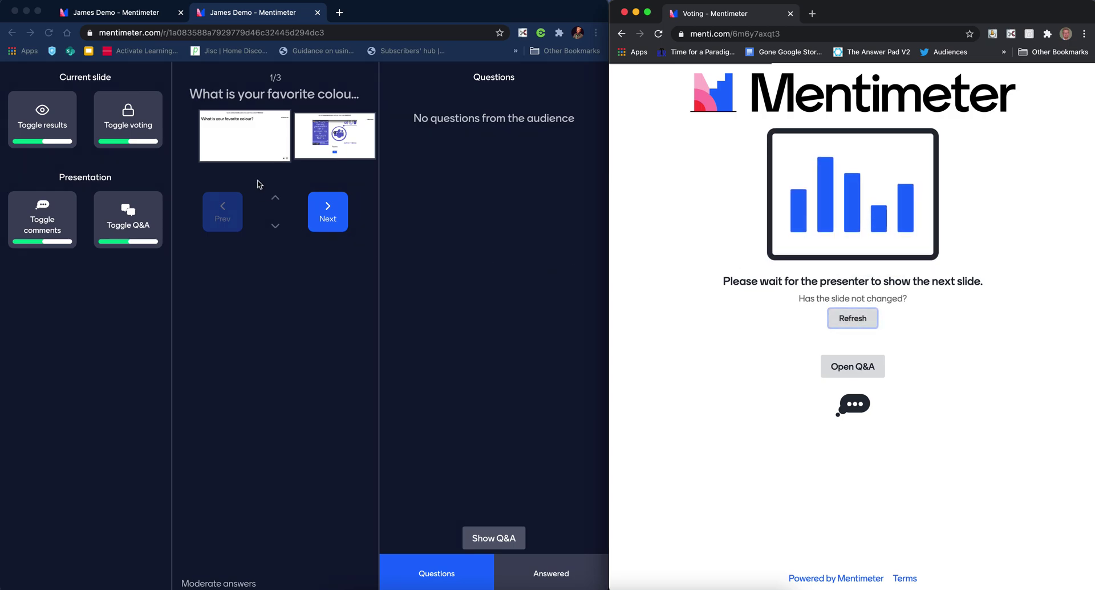
left_click(326, 219)
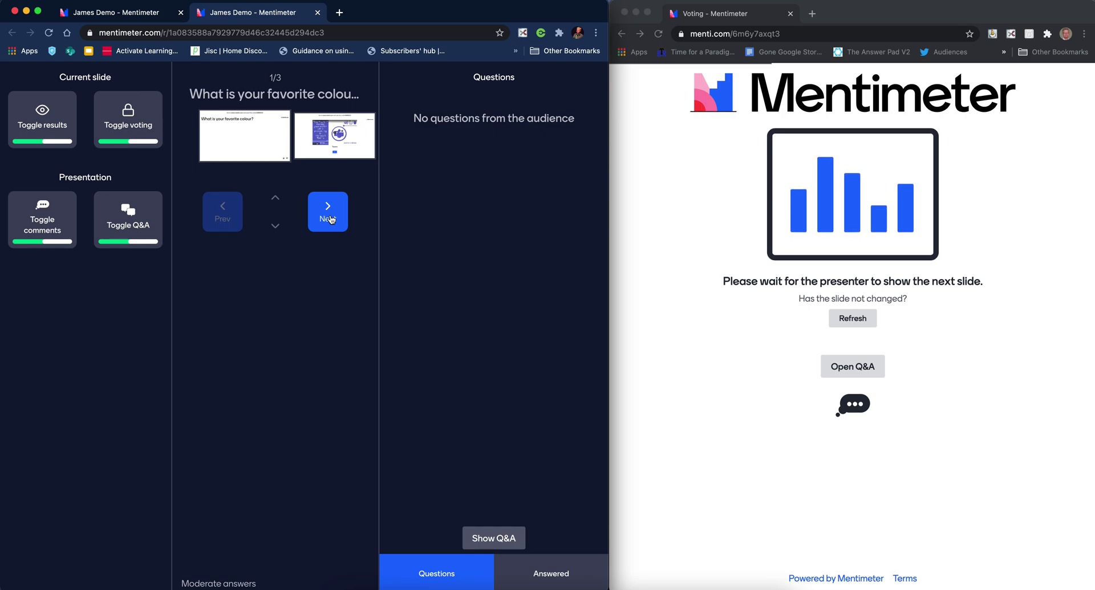
Advance to the Teams slide and send 'Hello' as an audience Q&A question
left_click(330, 219)
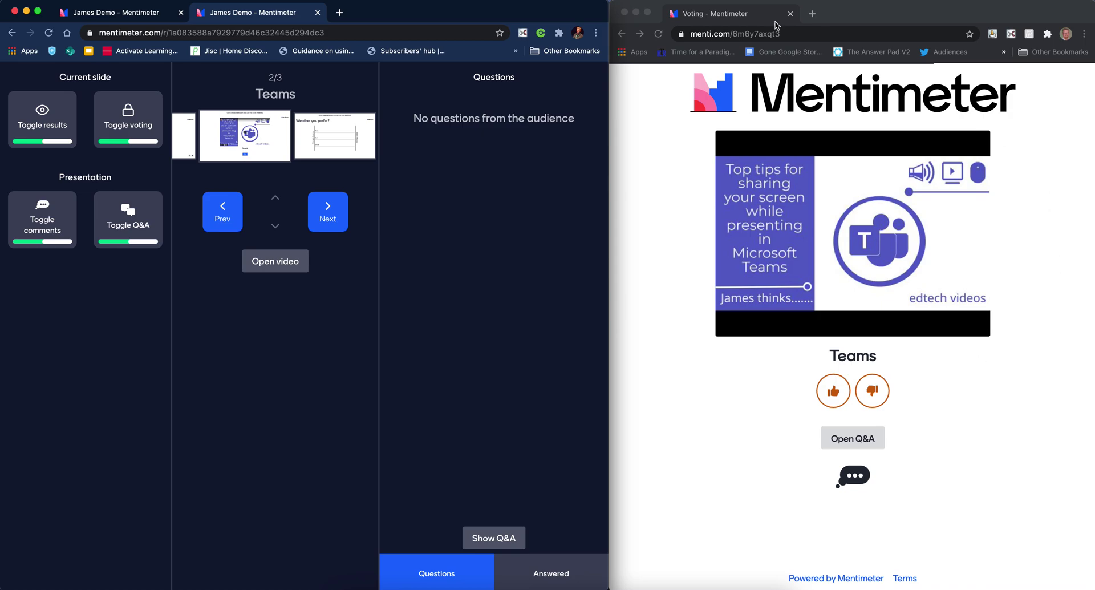
left_click(809, 439)
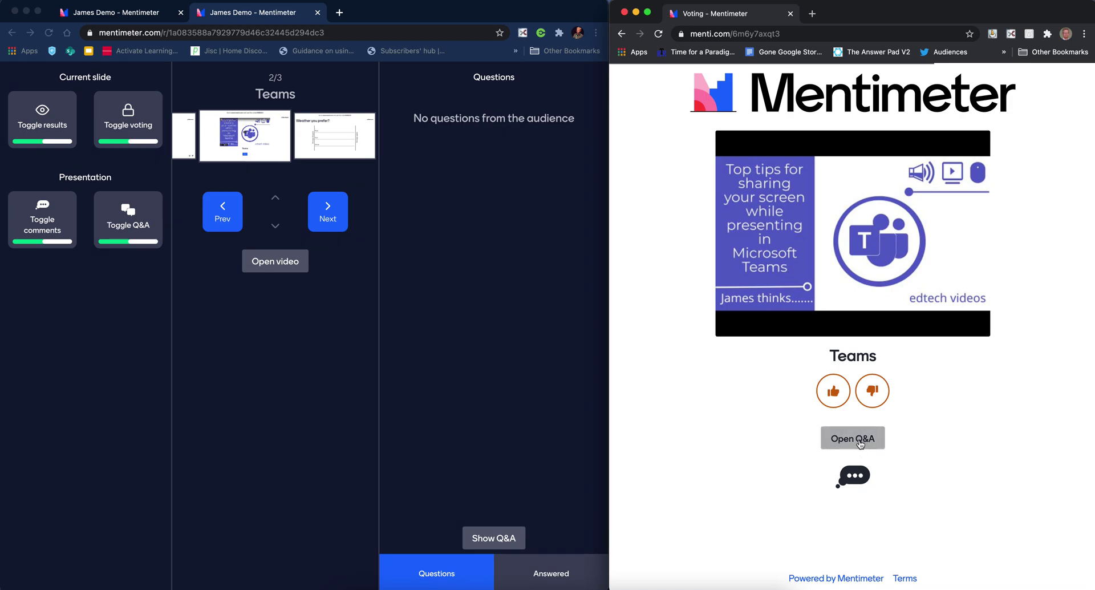
left_click(860, 443)
left_click(691, 523)
type("Hel")
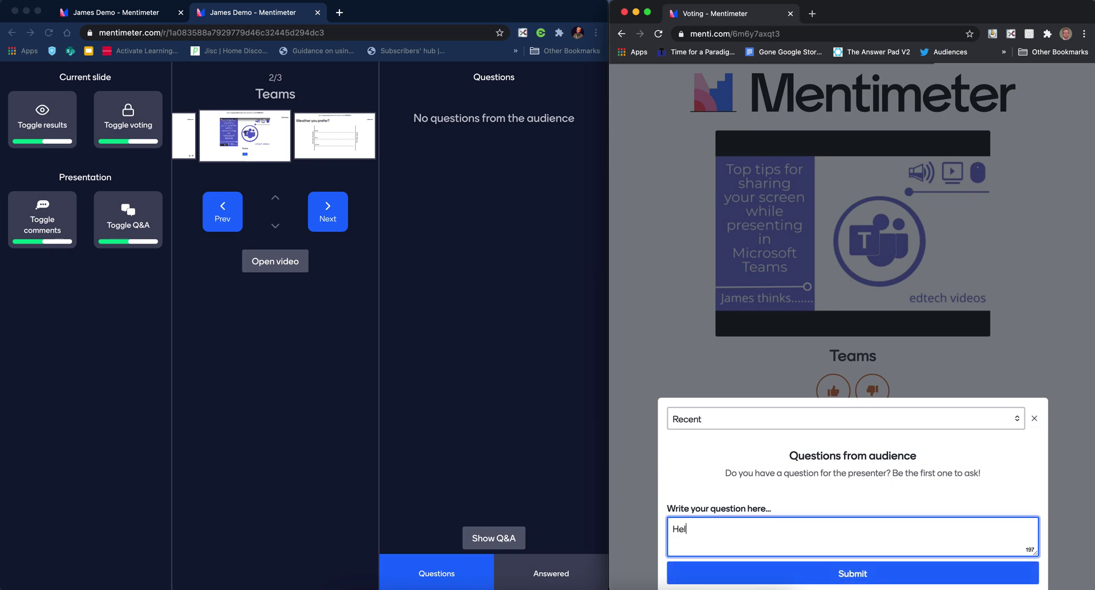
type("lo")
left_click(859, 575)
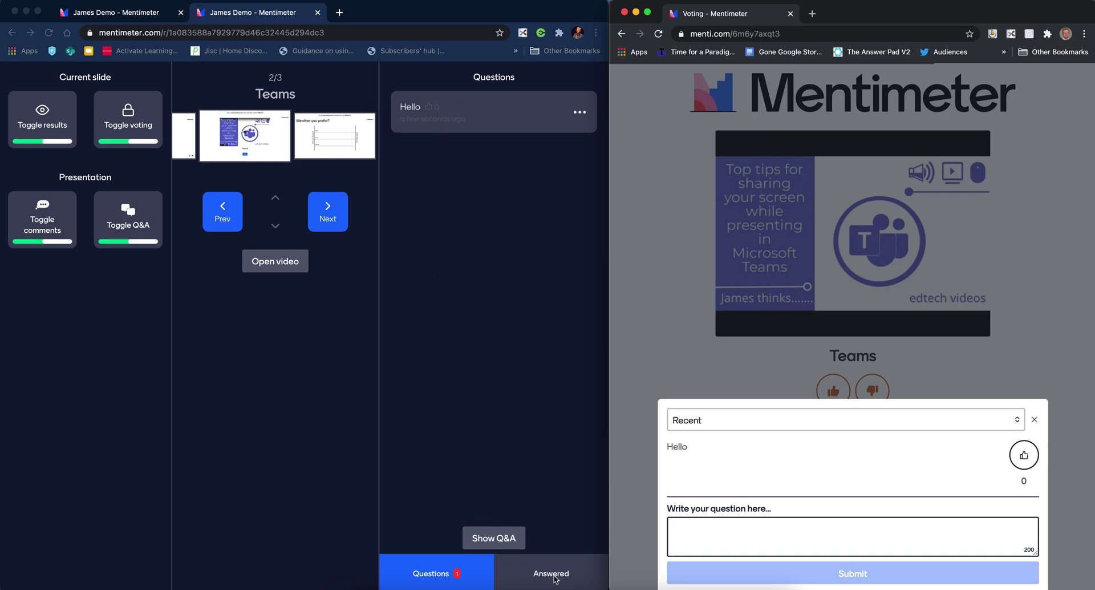
Show and then hide the Hello question on screen, upvote it, and close the Q&A panel
left_click(490, 544)
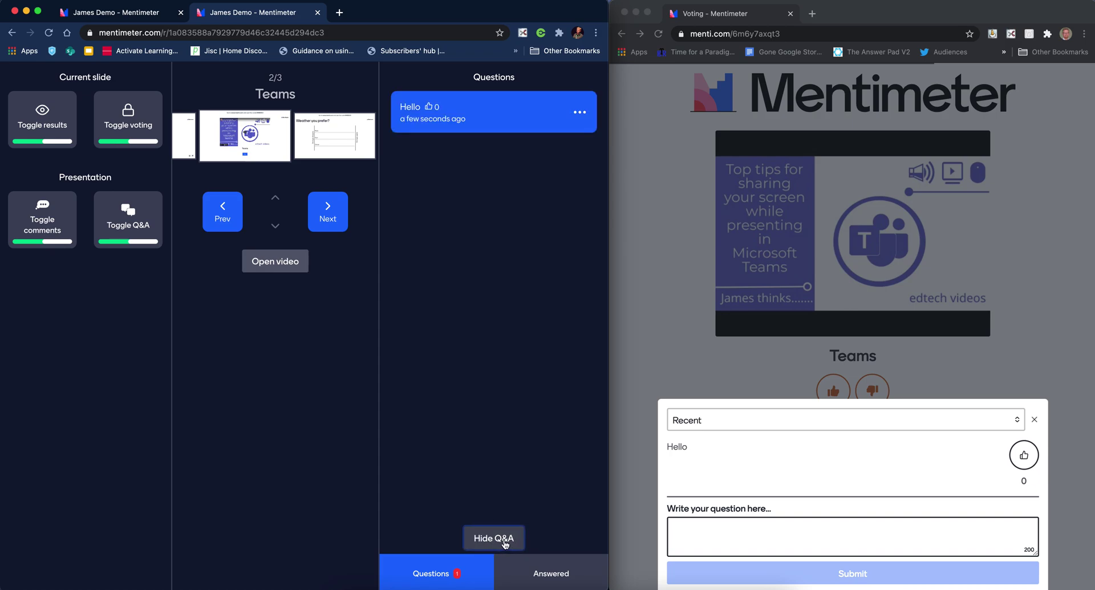
left_click(506, 543)
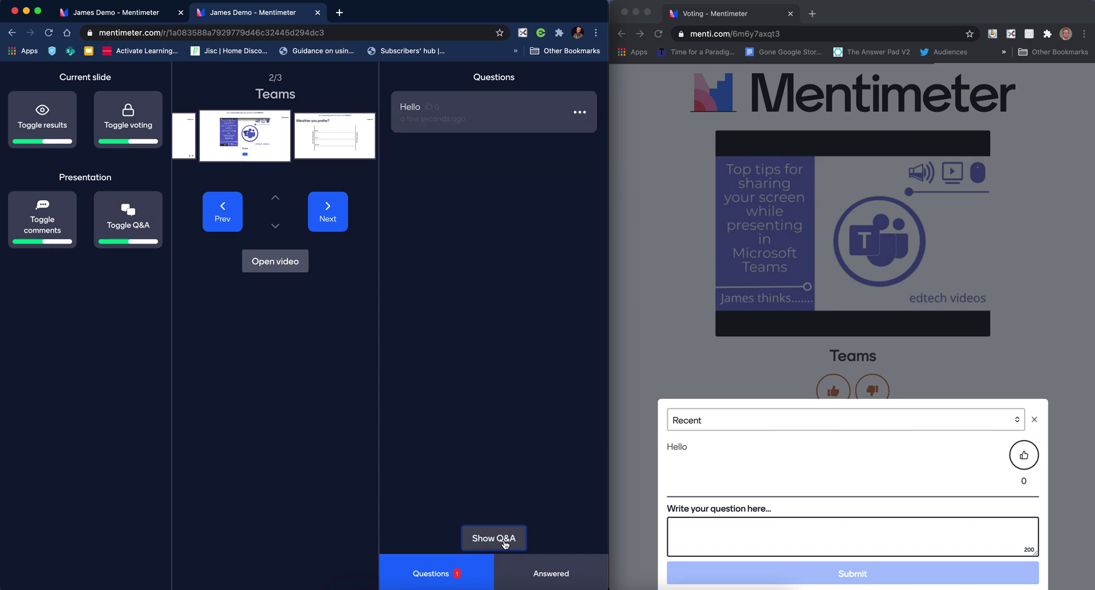
left_click(1037, 415)
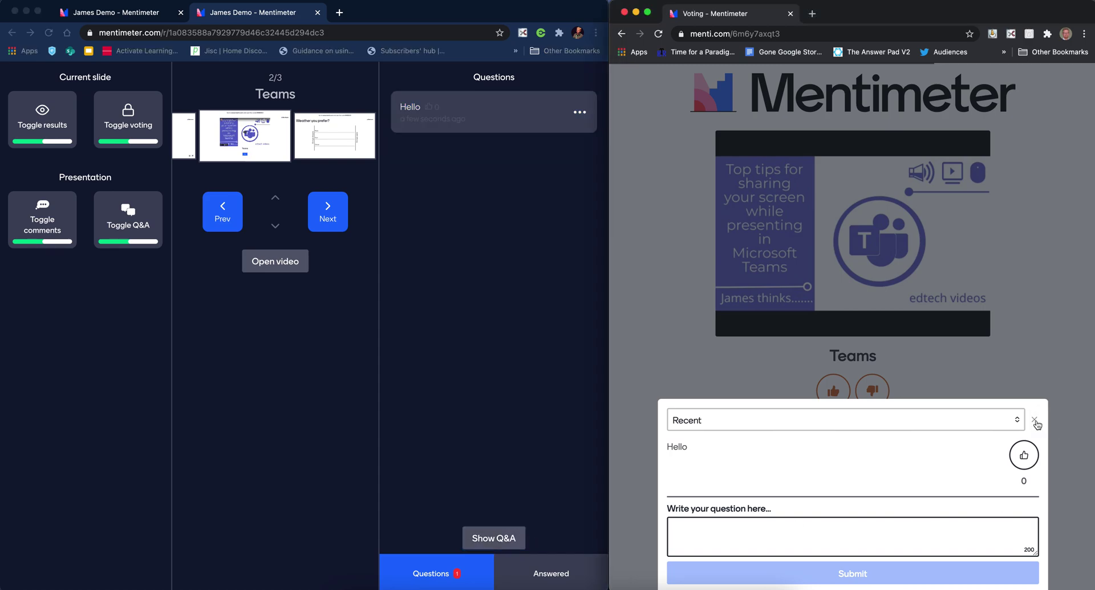
left_click(1025, 455)
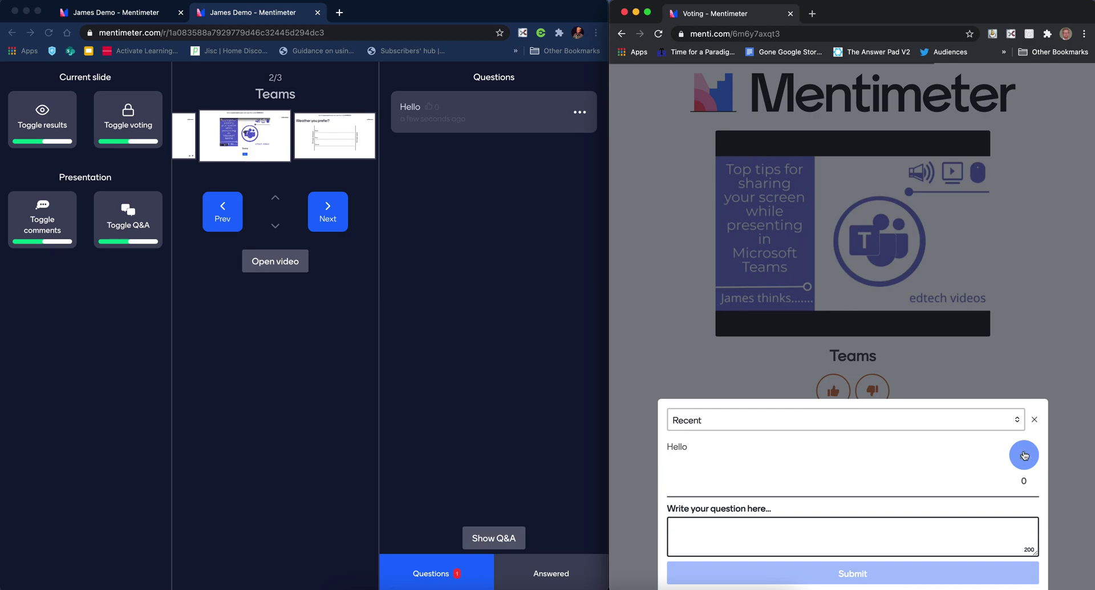
left_click(1036, 422)
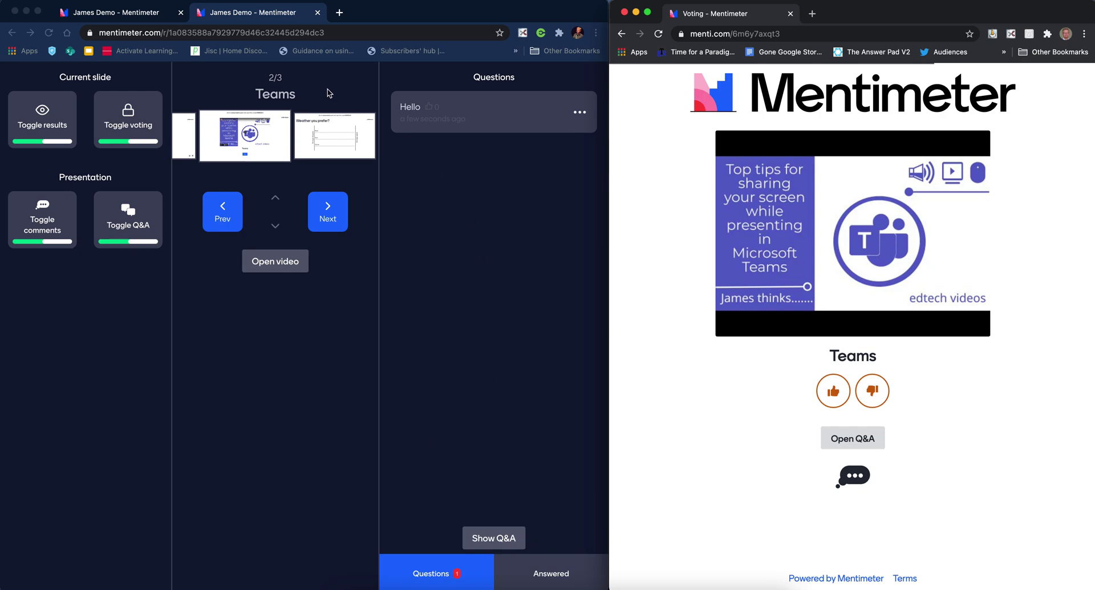
Advance to 'Weather you prefer?' and submit ratings of Rain 3, Sun 4, Snow 5
left_click(335, 214)
left_click(335, 213)
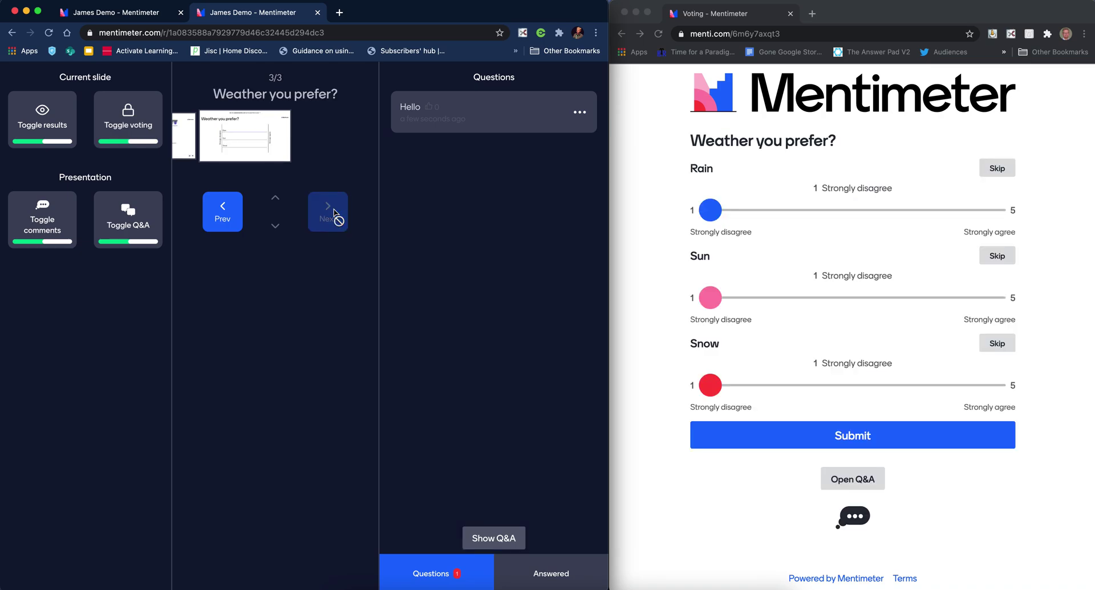
left_click(714, 211)
left_click(876, 211)
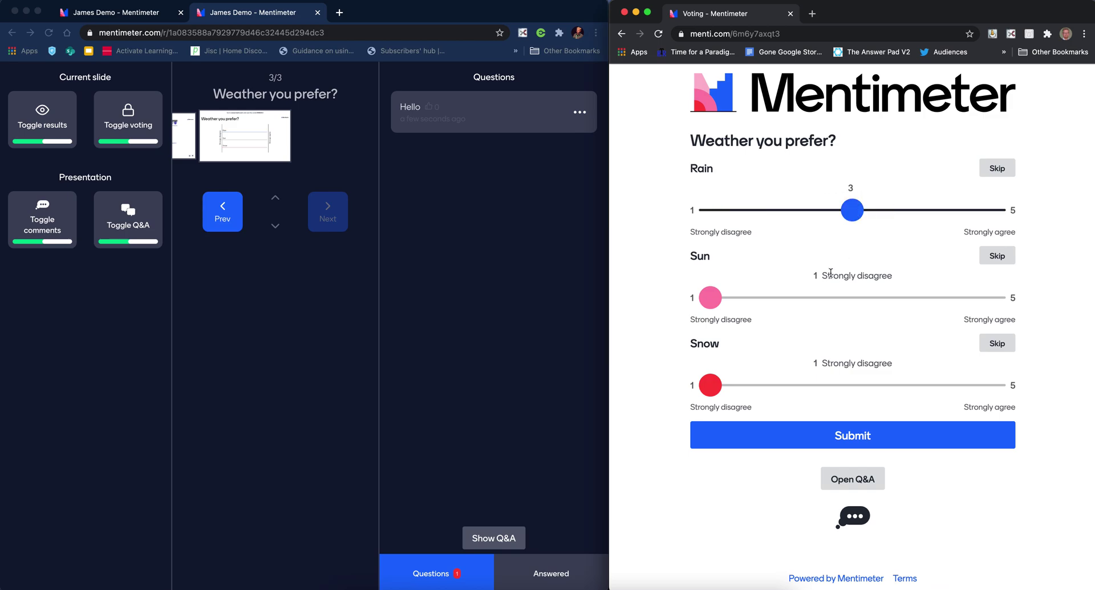
left_click(873, 297)
left_click(921, 297)
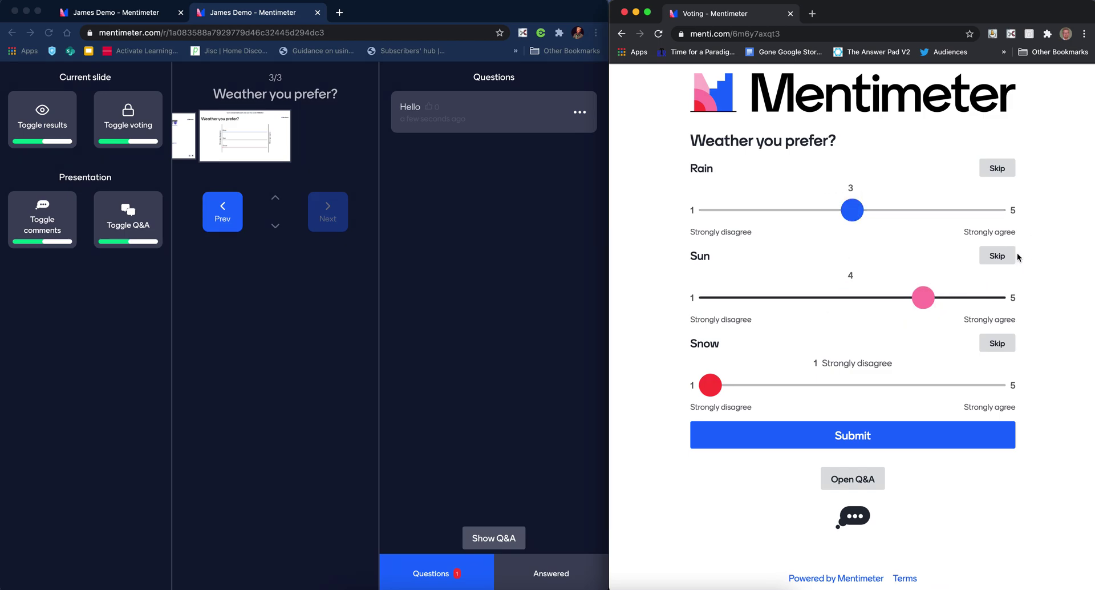
left_click(1004, 387)
left_click(861, 438)
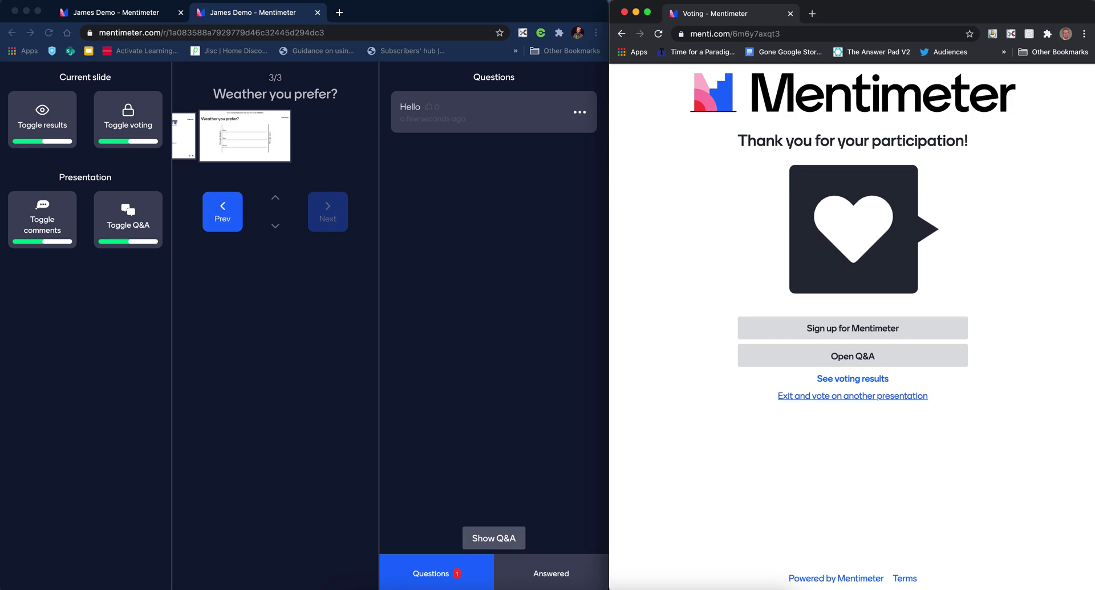
In the editor's Share dialog, copy the 'Link to the live results' from Presentation sharing
left_click(153, 14)
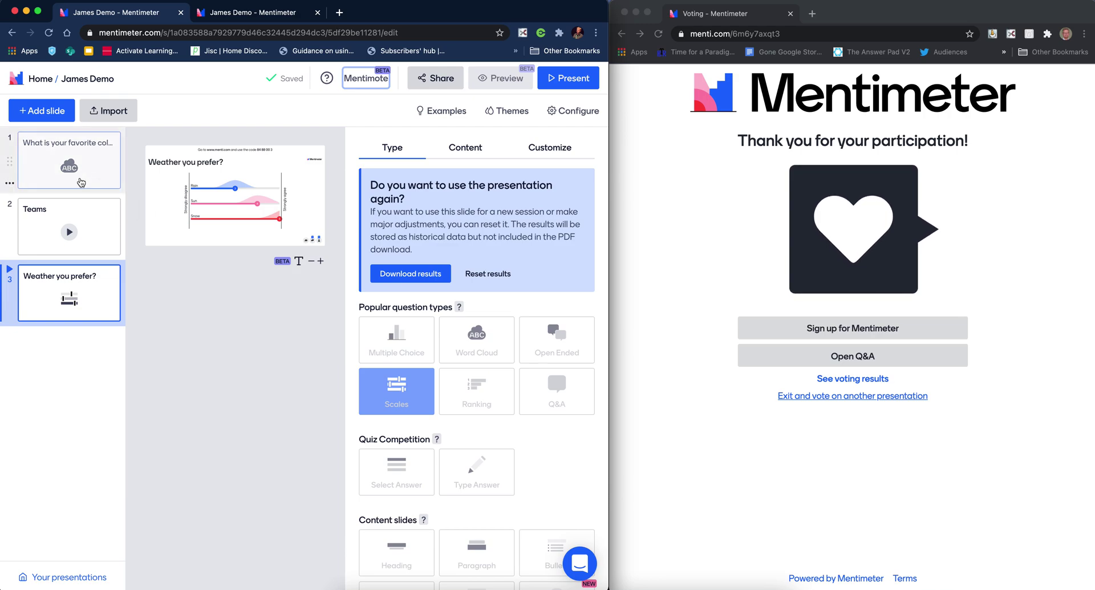
left_click(85, 180)
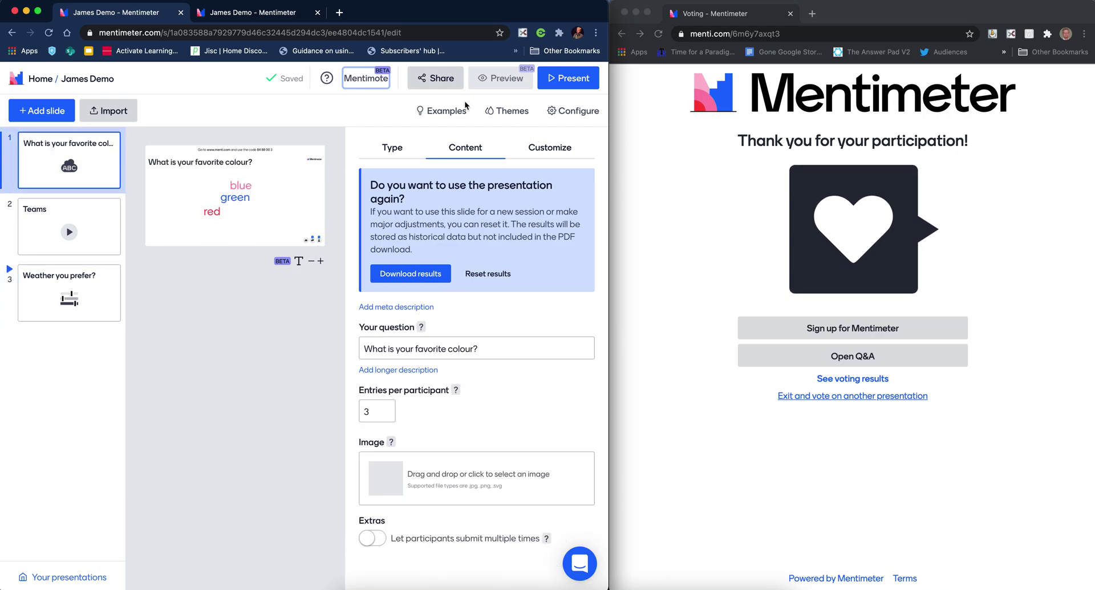
left_click(441, 85)
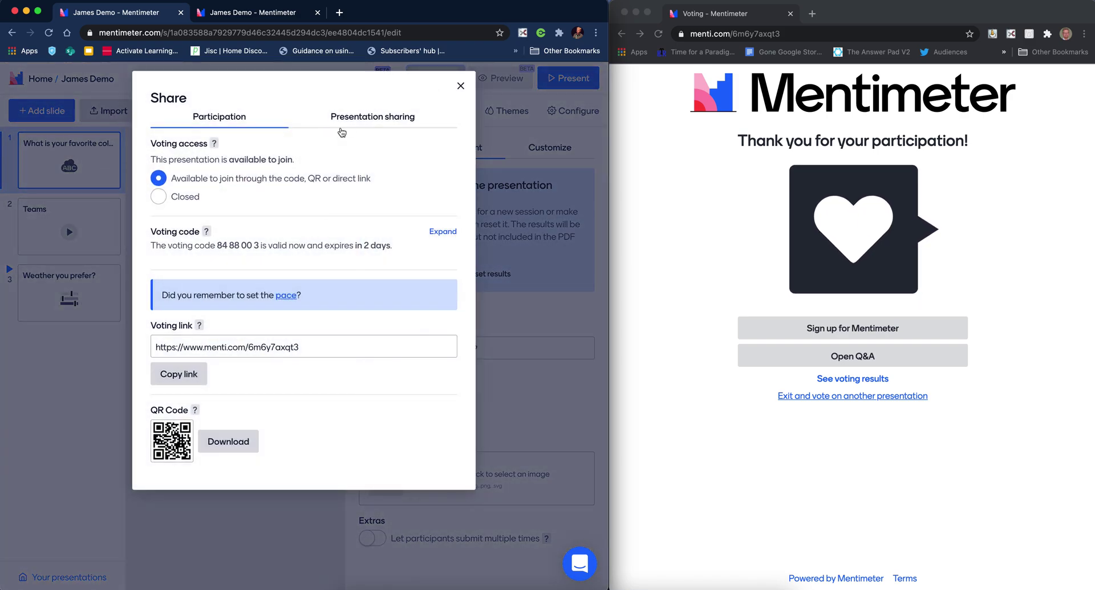
left_click(359, 118)
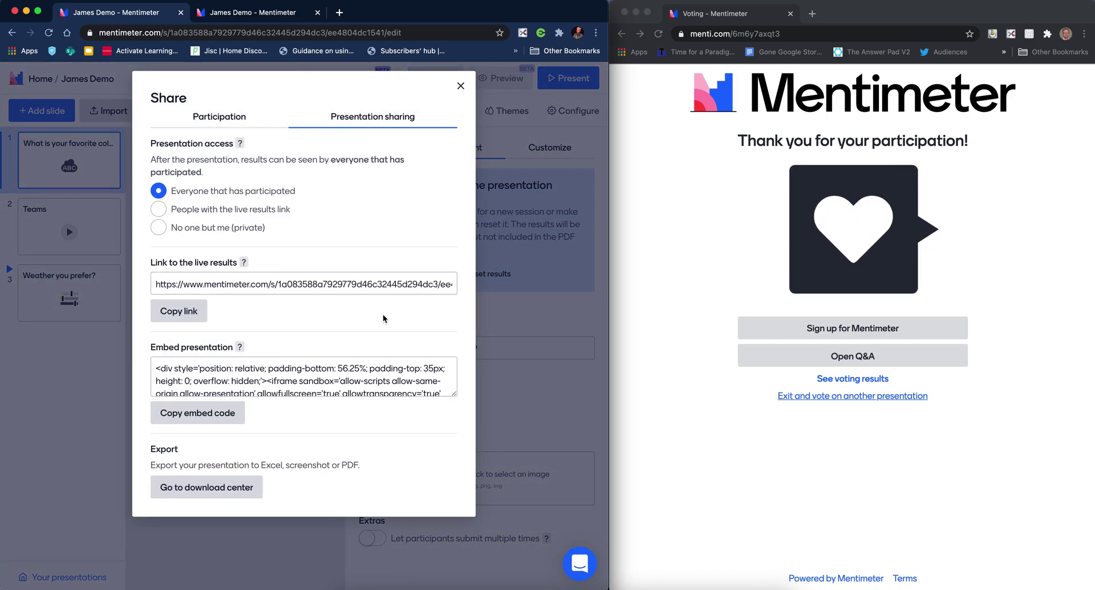
left_click(264, 288)
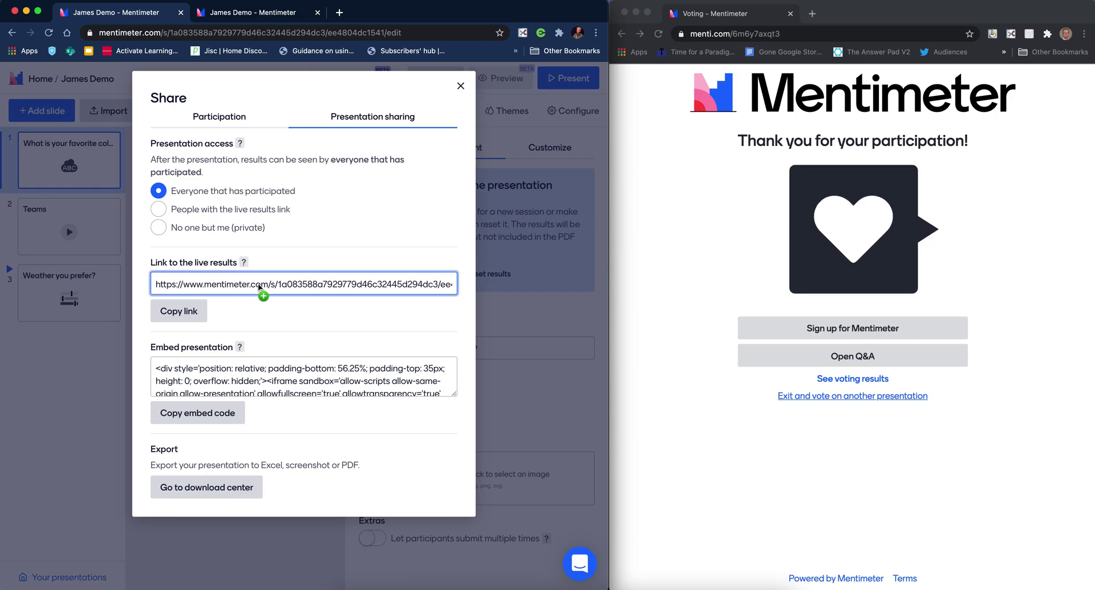
left_click(197, 311)
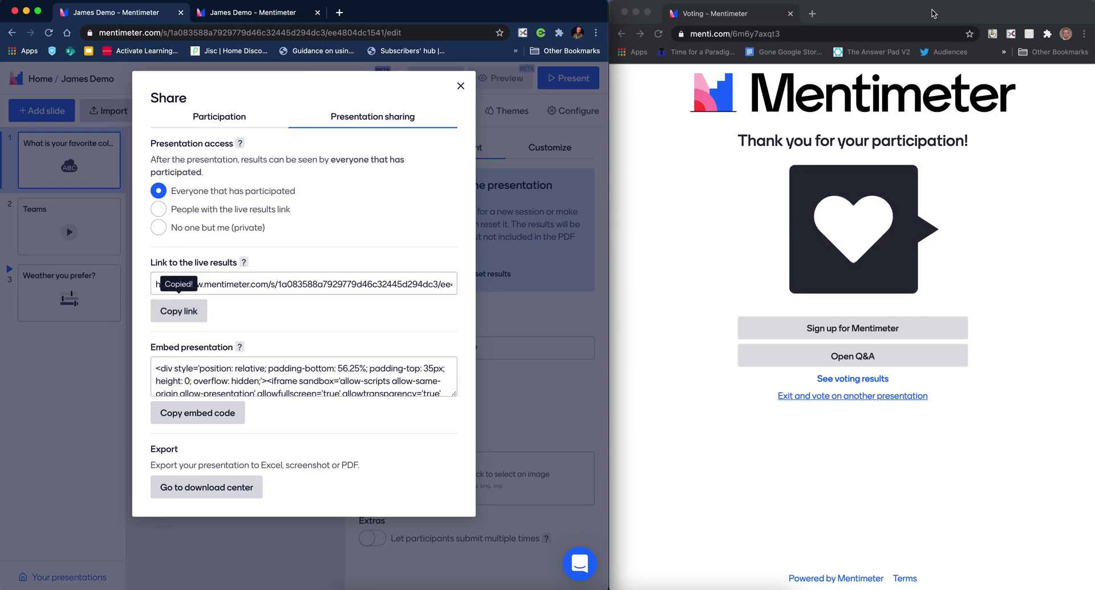
Load the results link in a new tab showing the blue, green, red word cloud, then close Share
left_click(812, 14)
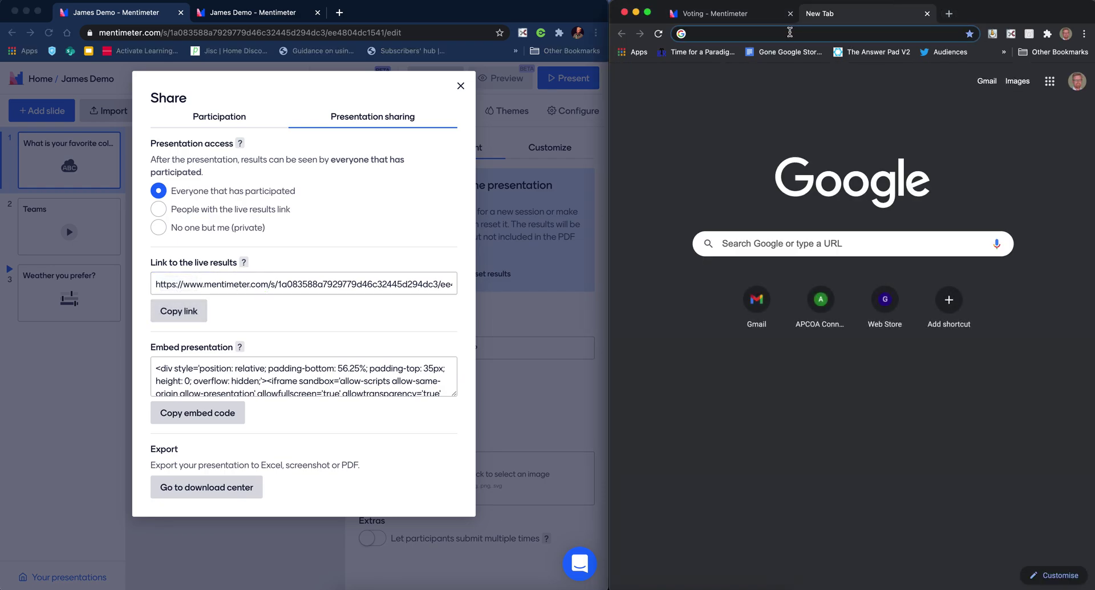
key("super+v")
key("Return")
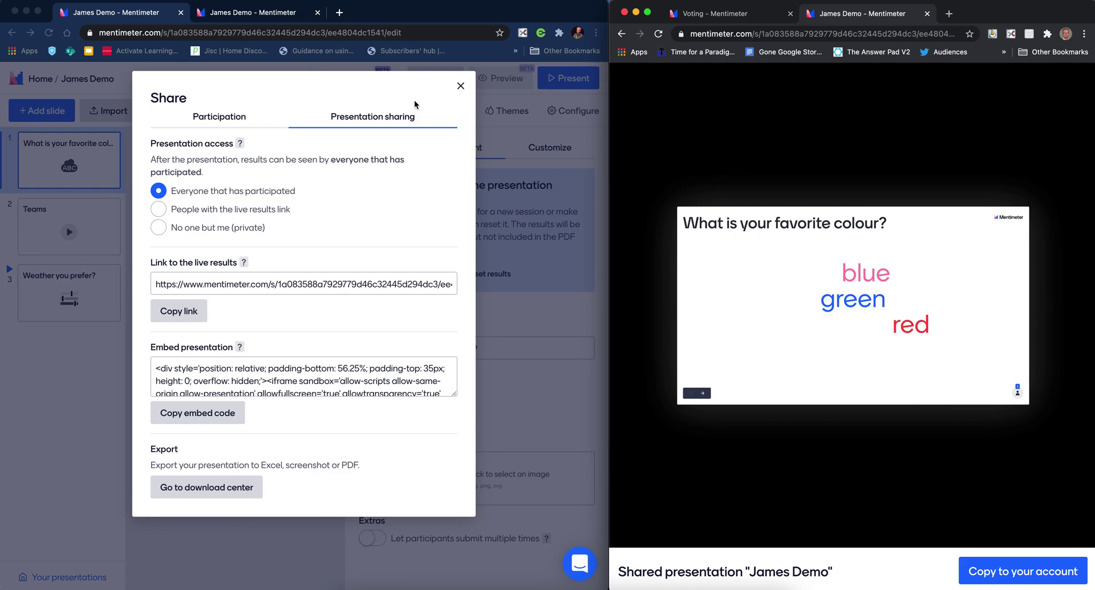
left_click(460, 87)
left_click(460, 86)
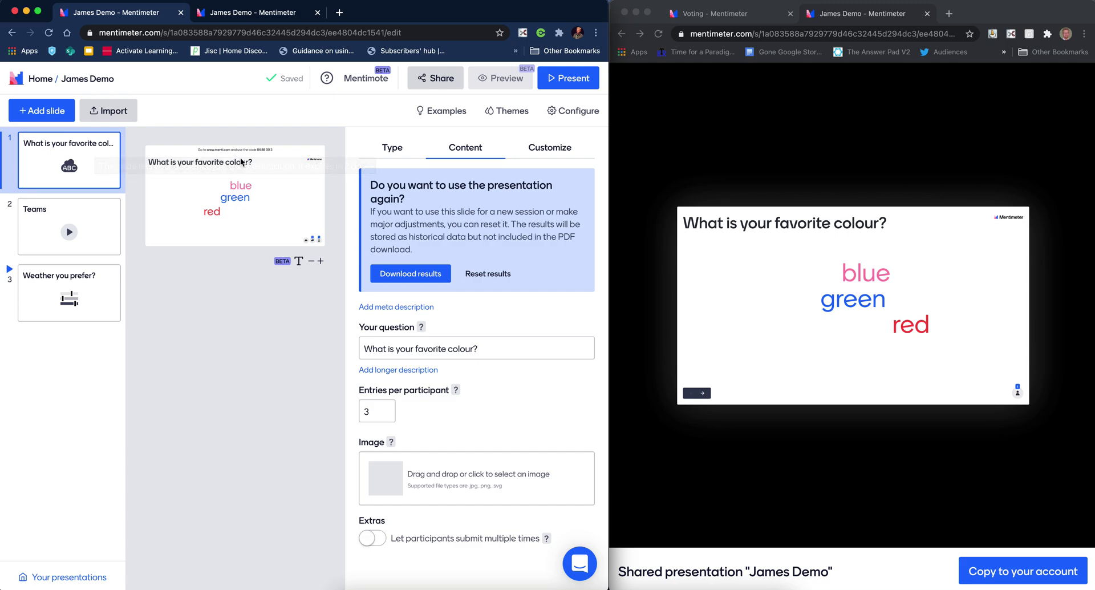
mouse_move(243, 154)
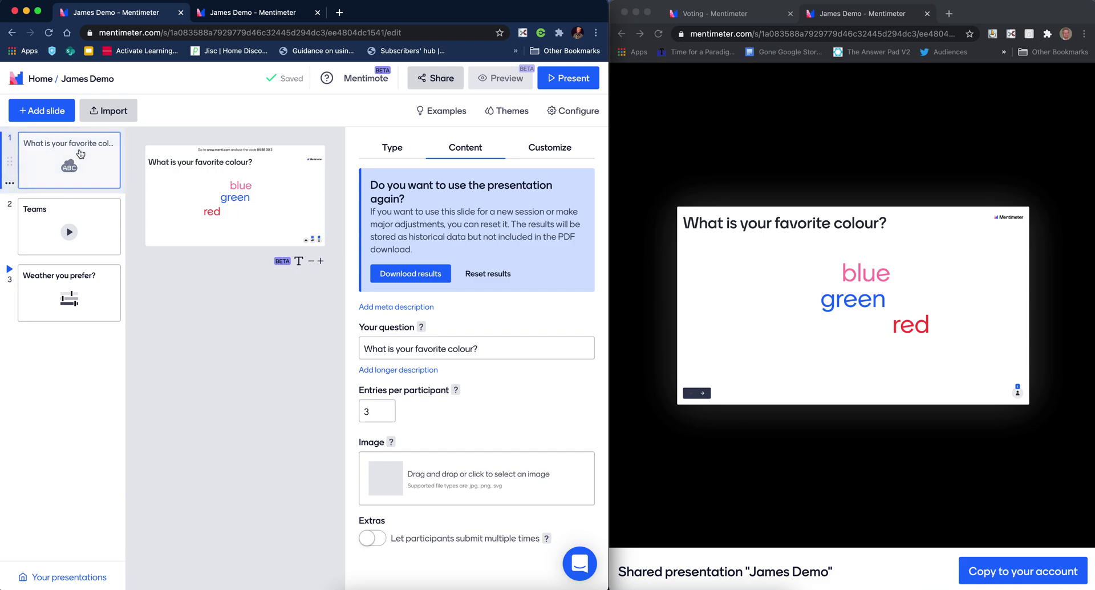
Go back Home and open 'Collaborative activites' from My presentations
left_click(38, 80)
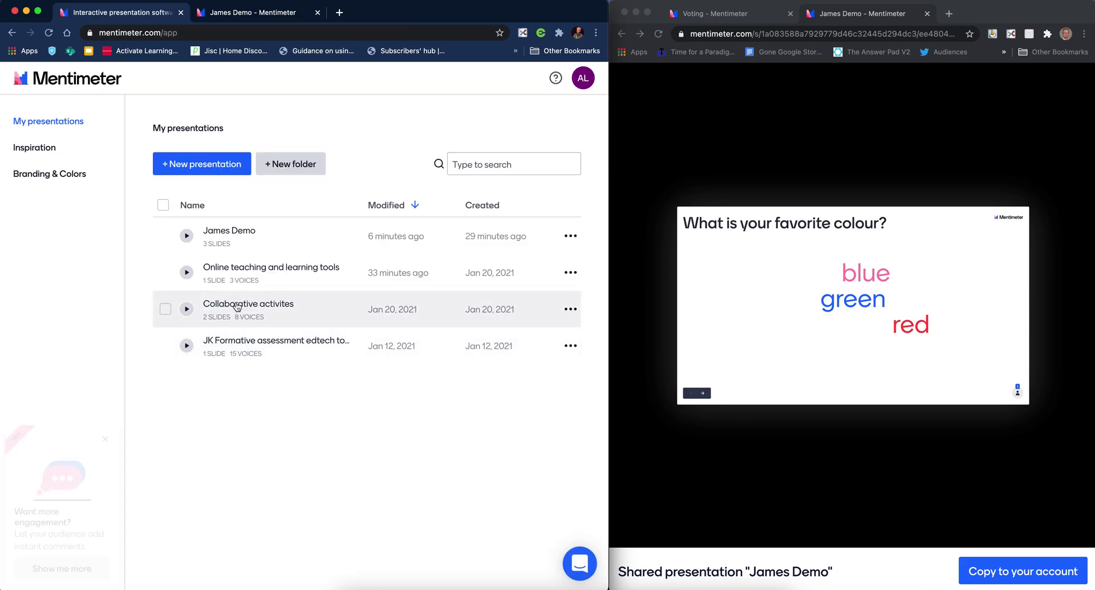
left_click(237, 307)
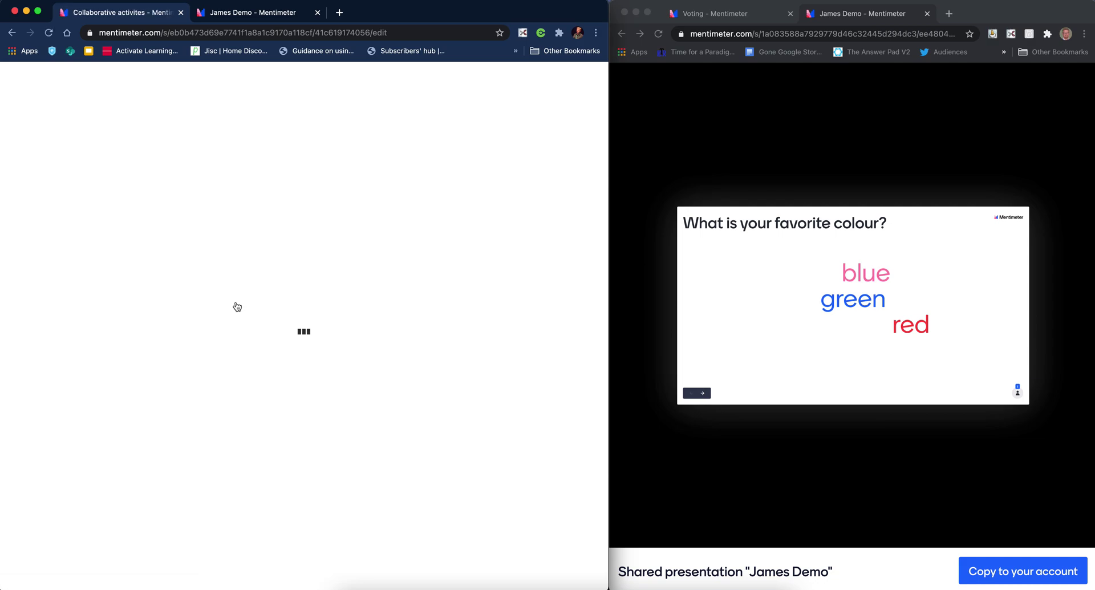